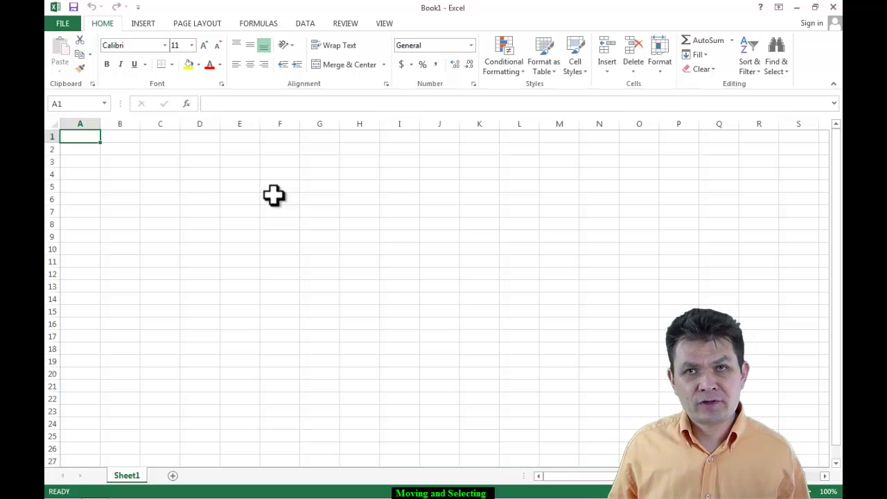
click(199, 187)
click(258, 236)
click(150, 188)
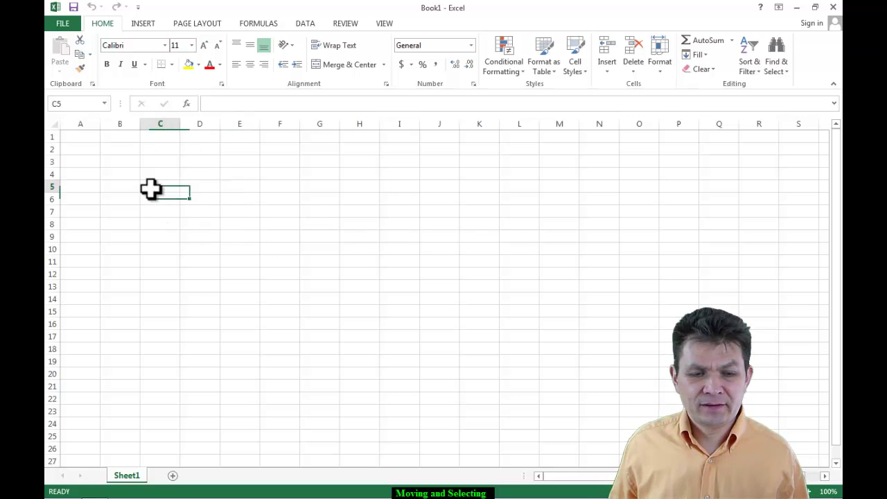
click(143, 161)
click(203, 183)
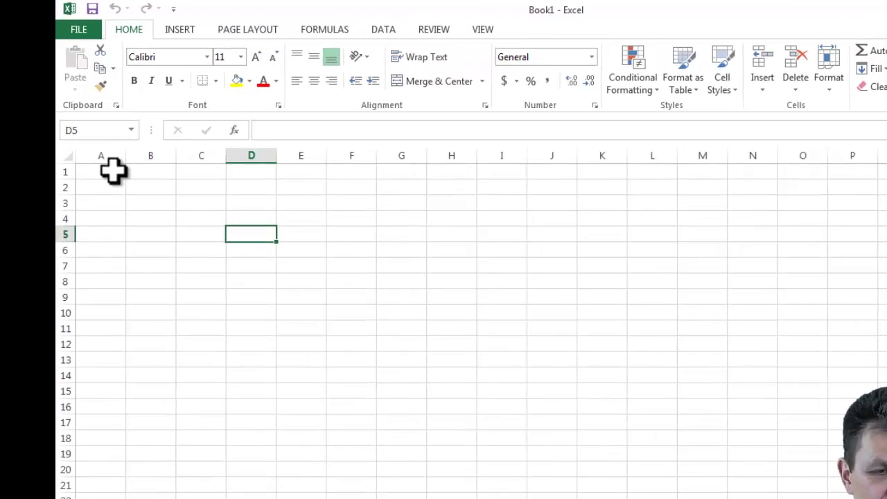
Enter the title "Moving And Selecting" in cell A1
click(91, 136)
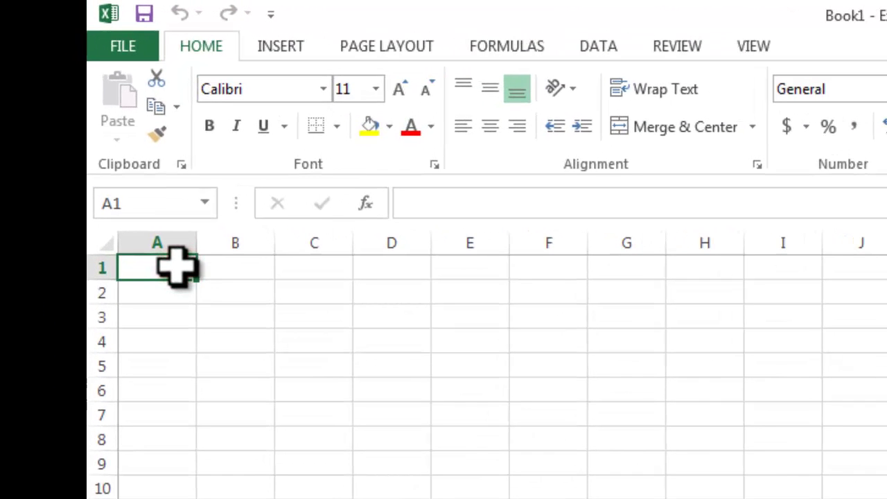
text(Moving)
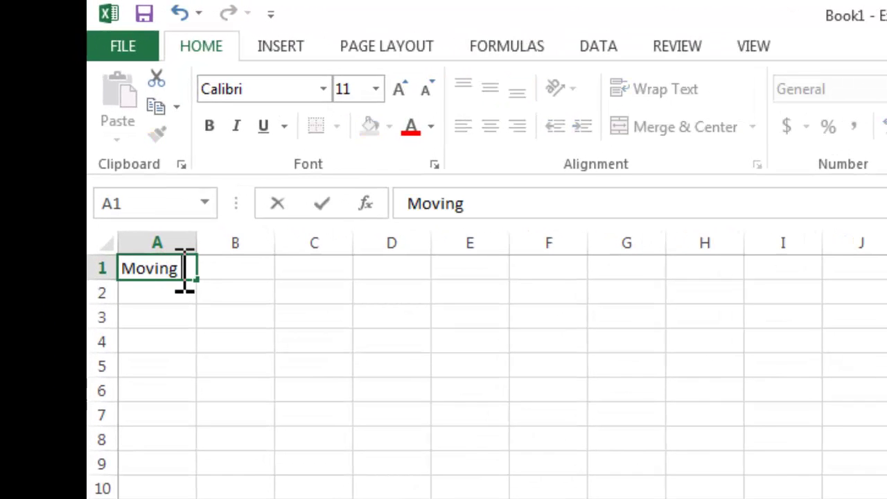
text( And Secle)
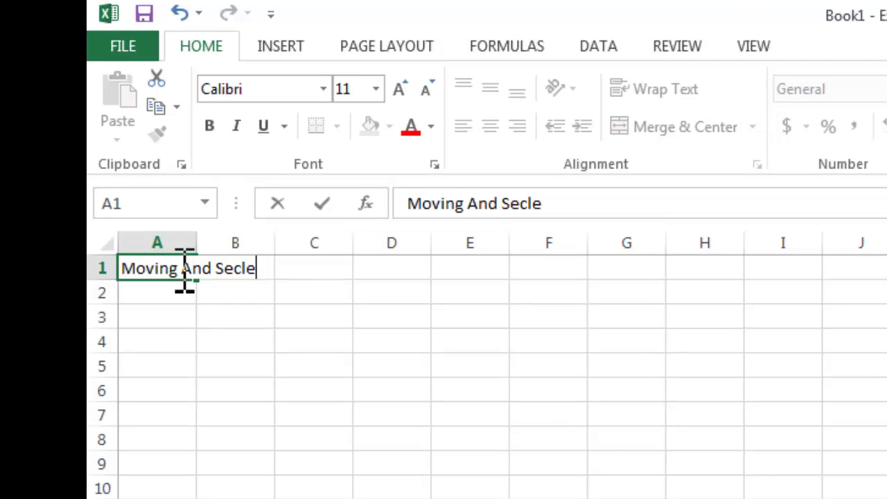
key(BackSpace)
key(BackSpace)
key(BackSpace)
text(lecting)
key(Return)
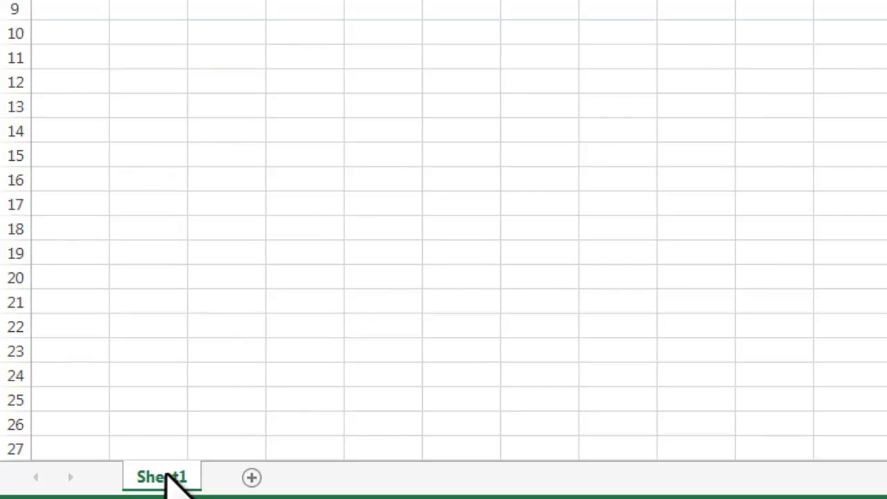
Rename the Sheet1 worksheet as "Moving and Selecting"
double_click(165, 474)
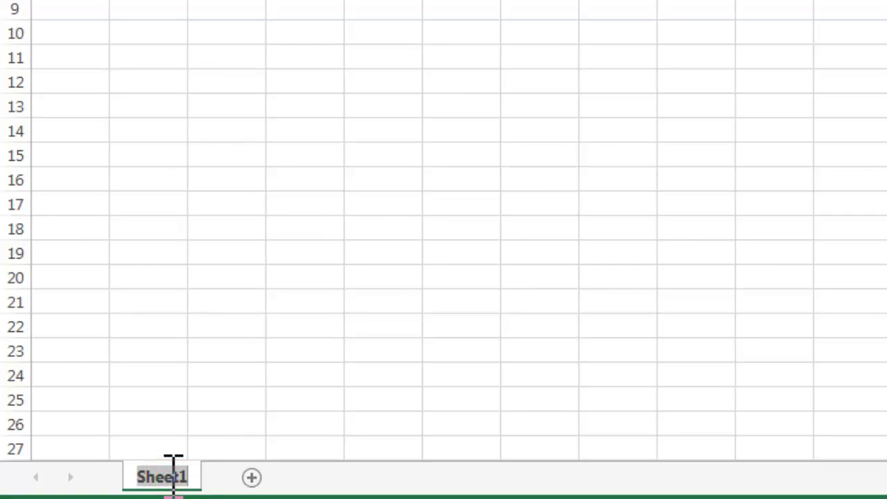
text(Moving )
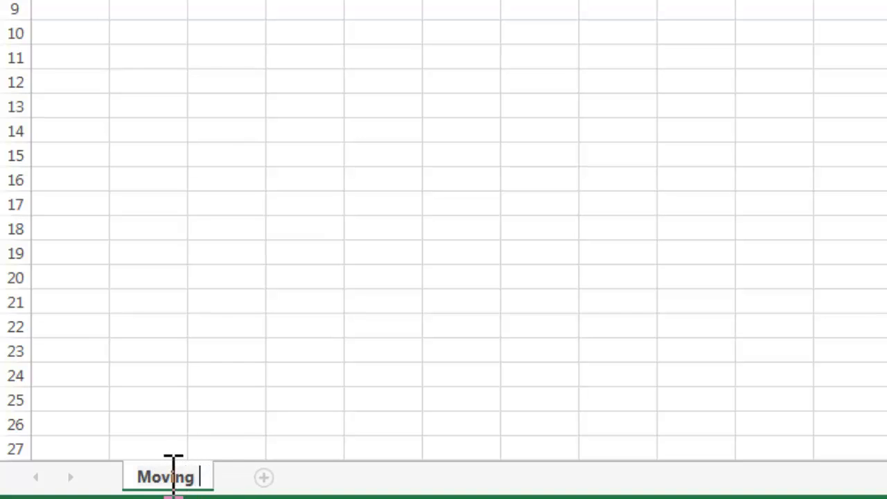
text(and Selecting)
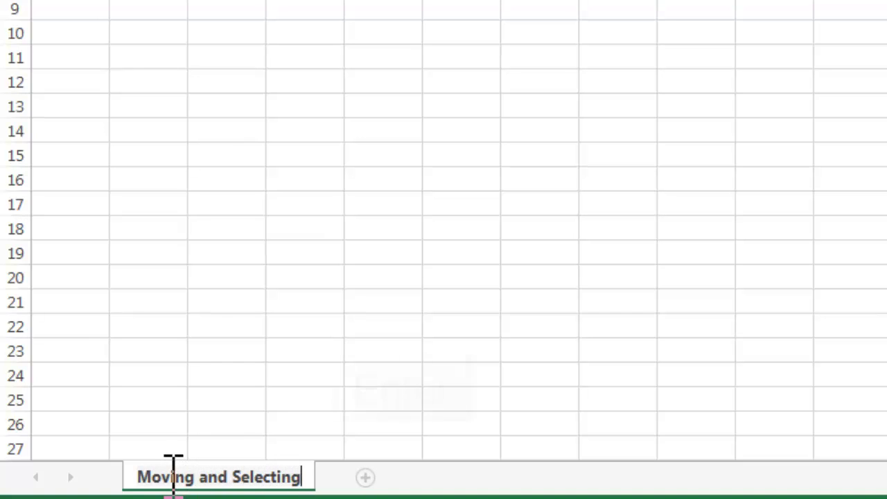
key(Return)
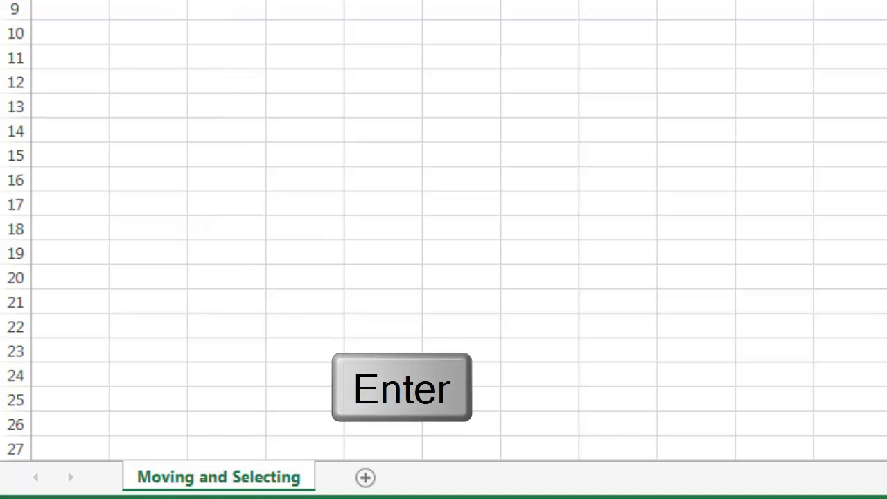
Widen column A to fit the title and fill A4:A13 with the series Salesperson 1 through Salesperson 10
click(97, 71)
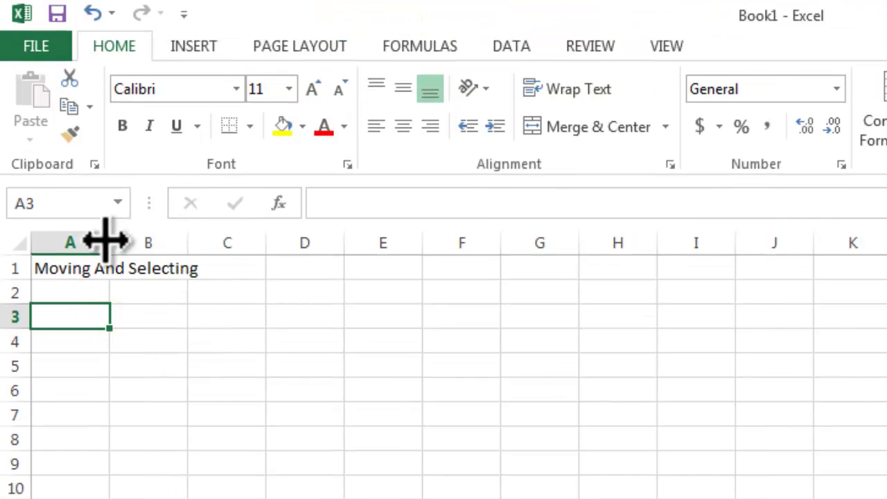
drag(107, 240, 234, 240)
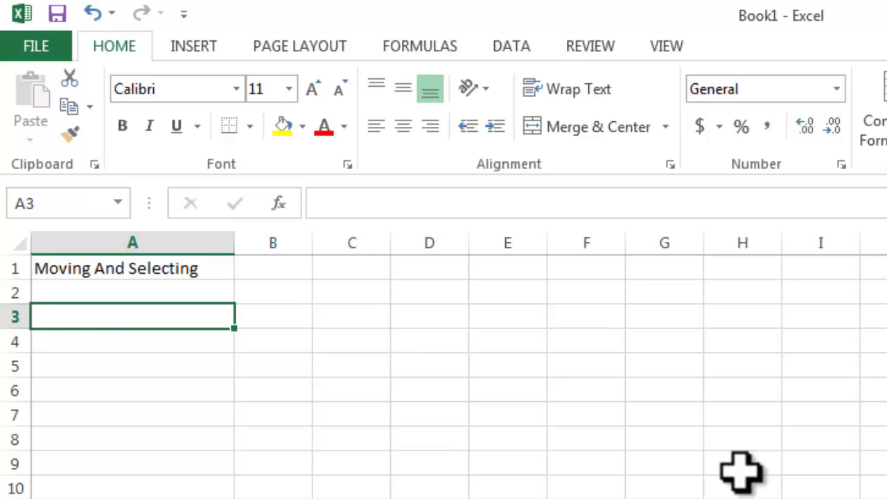
key(Down)
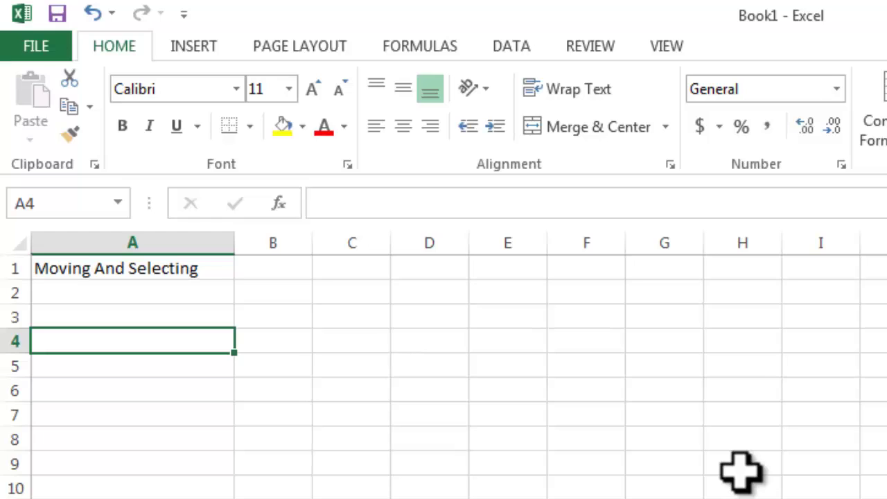
text(Sale)
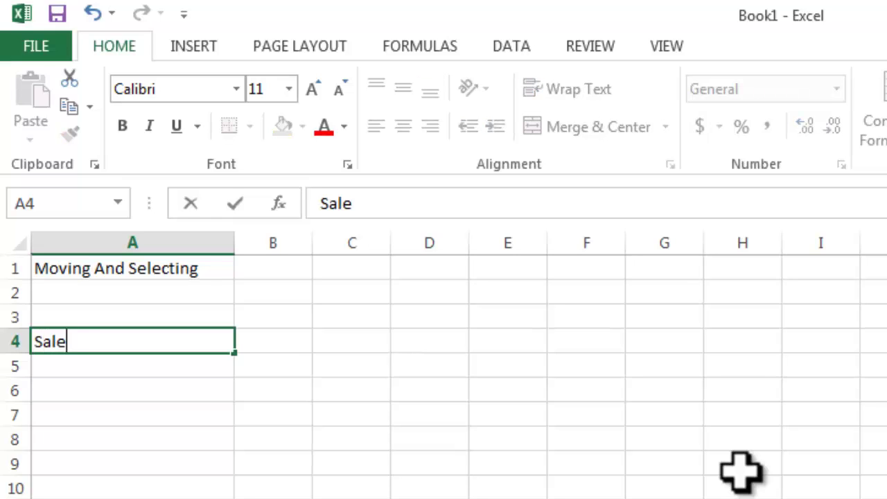
text(speros)
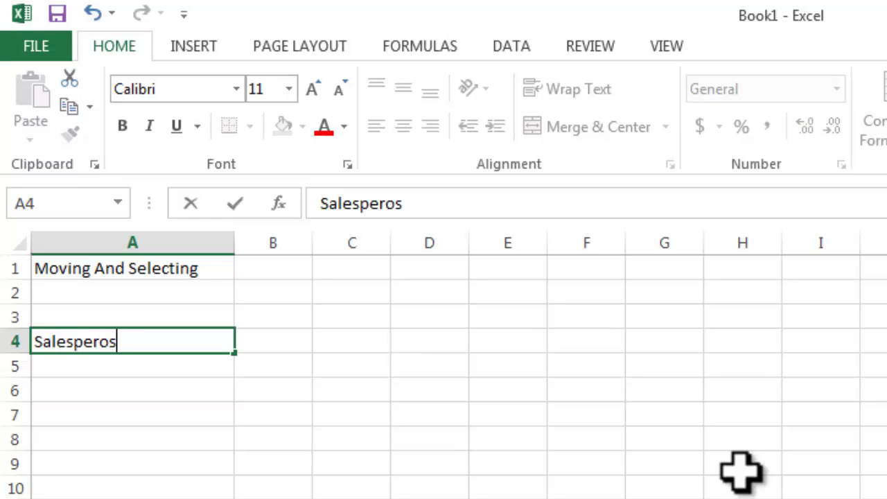
key(BackSpace)
key(BackSpace)
text(son 1)
key(ctrl+Return)
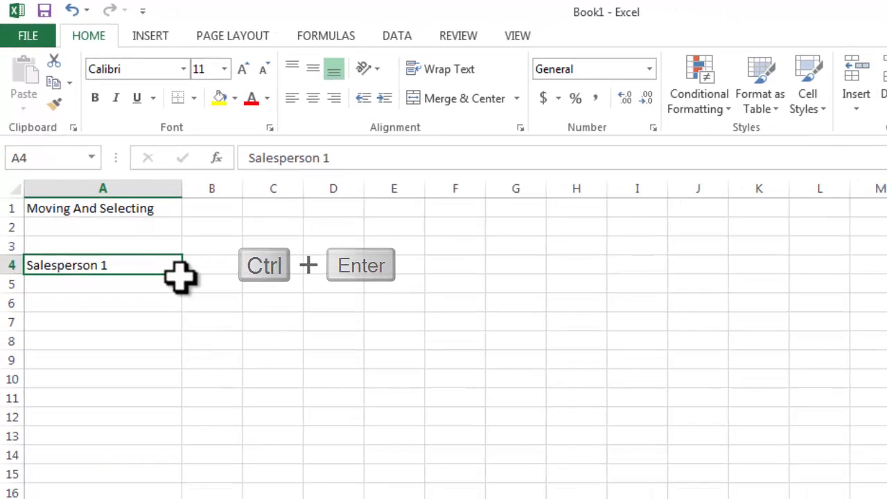
drag(182, 275, 177, 438)
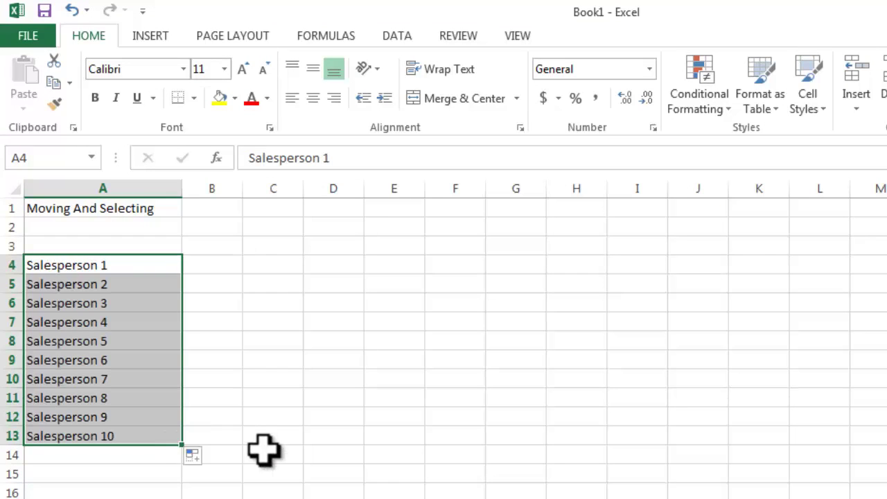
Enter Qtr 1 in B3 and extend the series across to E3 for headings Qtr 1 through Qtr 4
click(219, 245)
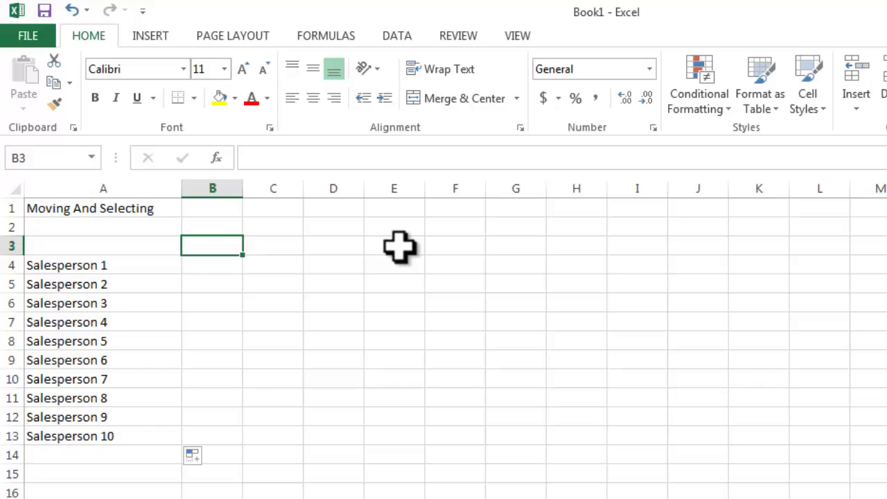
text(Qtr 1)
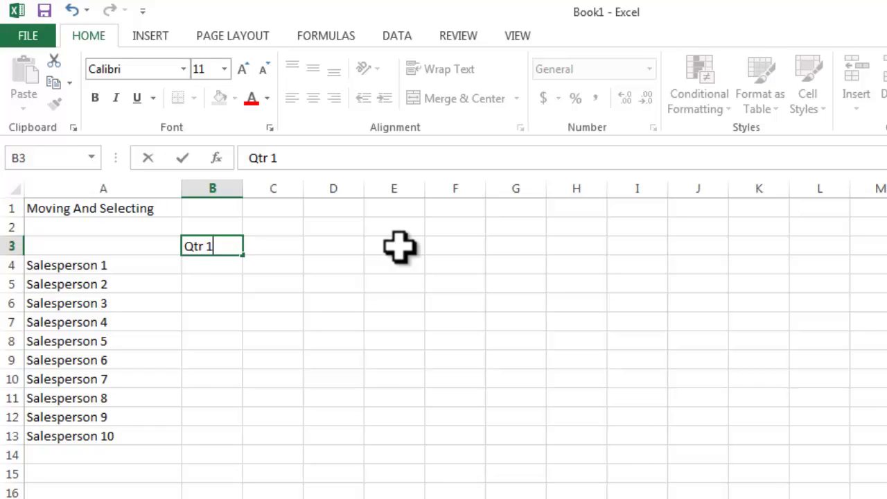
key(ctrl+Return)
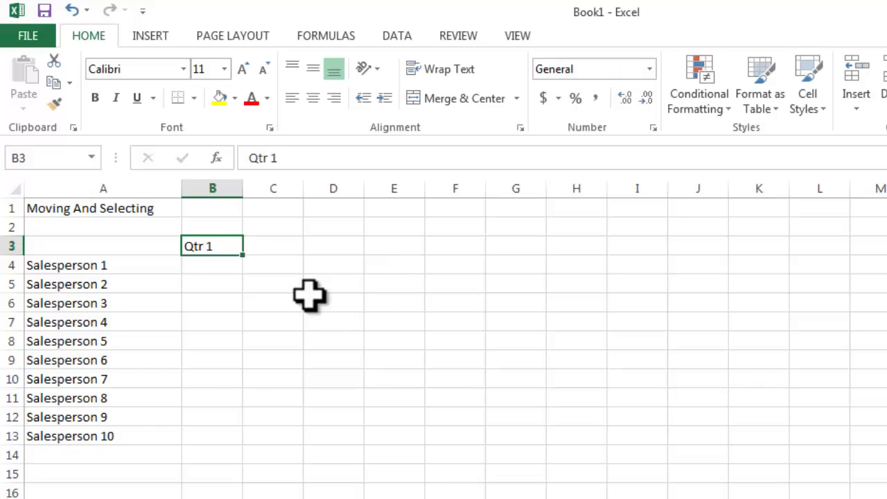
drag(243, 256, 429, 257)
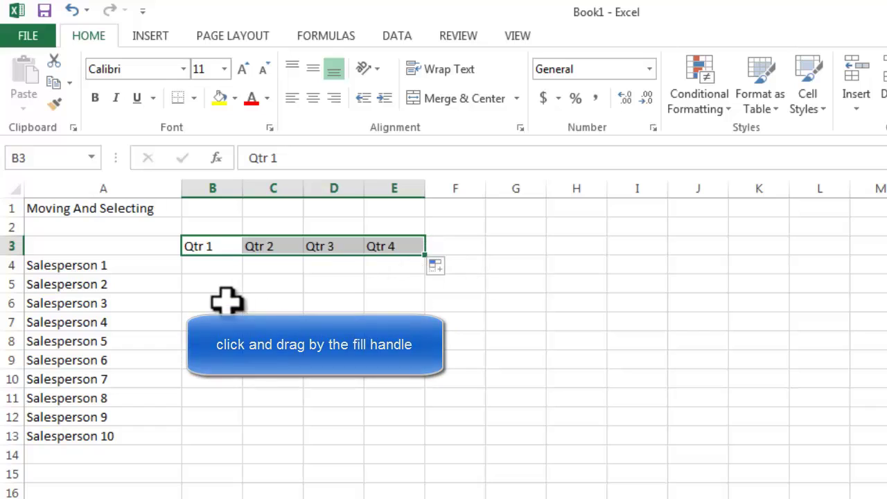
Fill every cell of the range B4:E13 with the value 897 in a single entry
drag(207, 266, 392, 431)
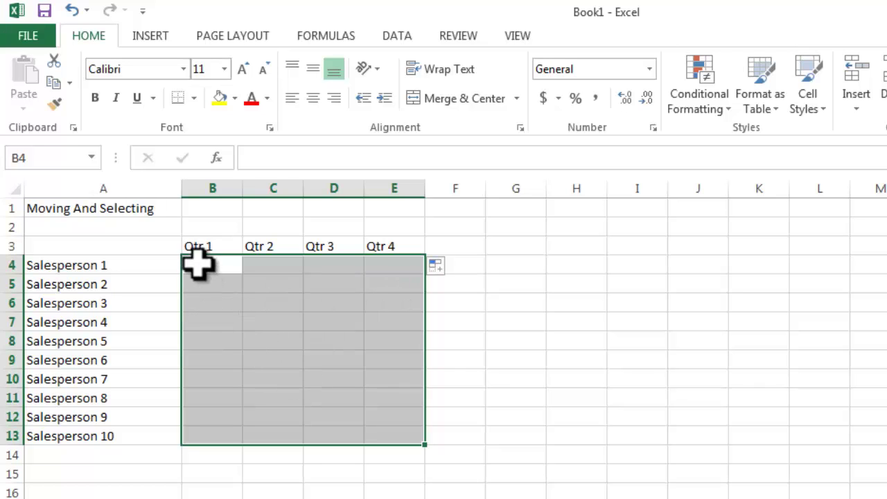
drag(197, 263, 407, 444)
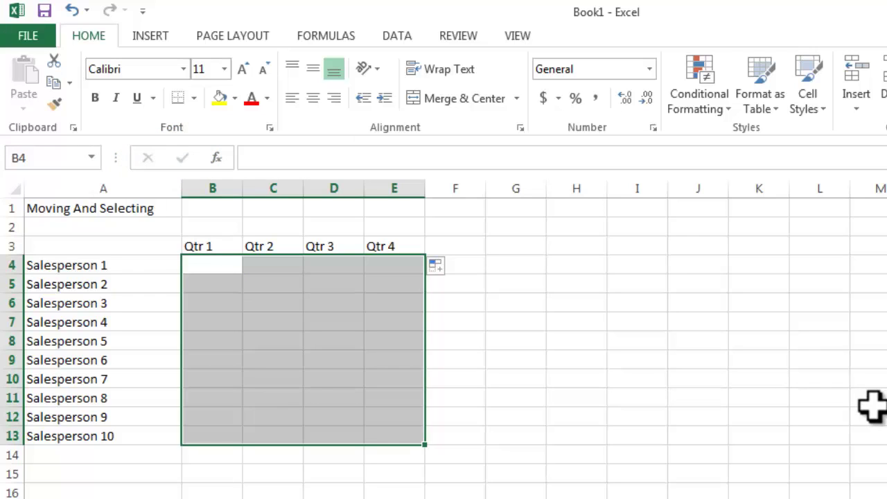
text(897)
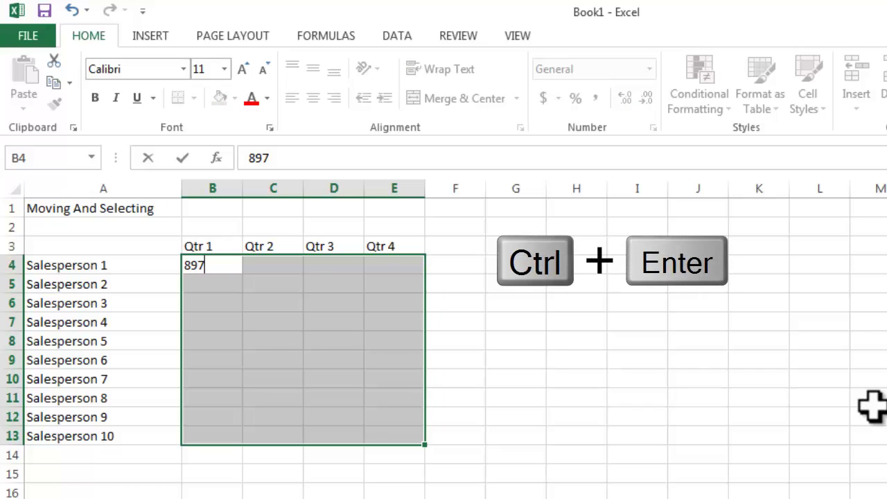
key(ctrl+Return)
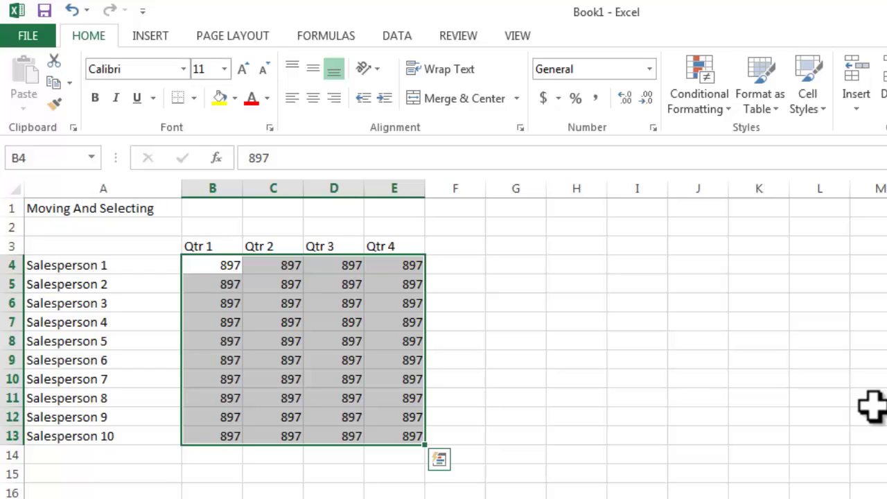
Select the table A3:E13 from A3 to E13, again from E13 back to A3, and deselect it at D8
click(315, 346)
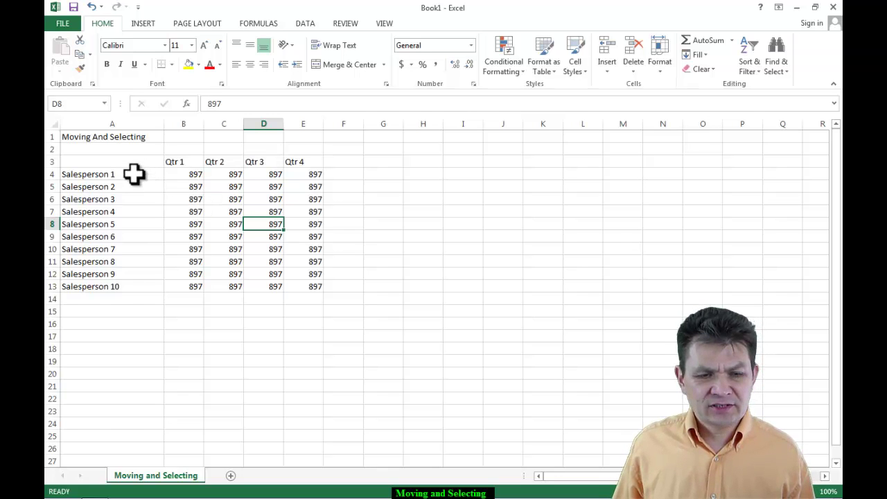
drag(127, 163, 321, 291)
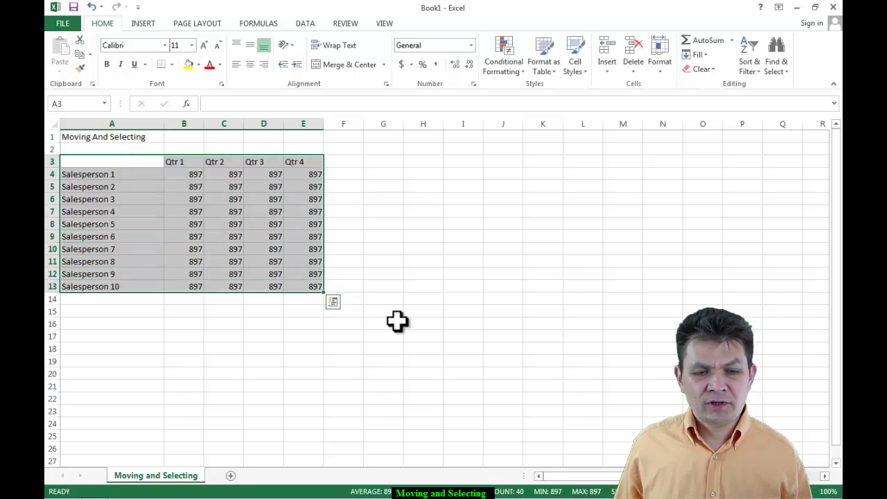
mouse_move(137, 159)
mouse_down()
mouse_move(249, 233)
mouse_move(307, 287)
mouse_move(206, 257)
mouse_move(133, 204)
mouse_move(132, 162)
mouse_up()
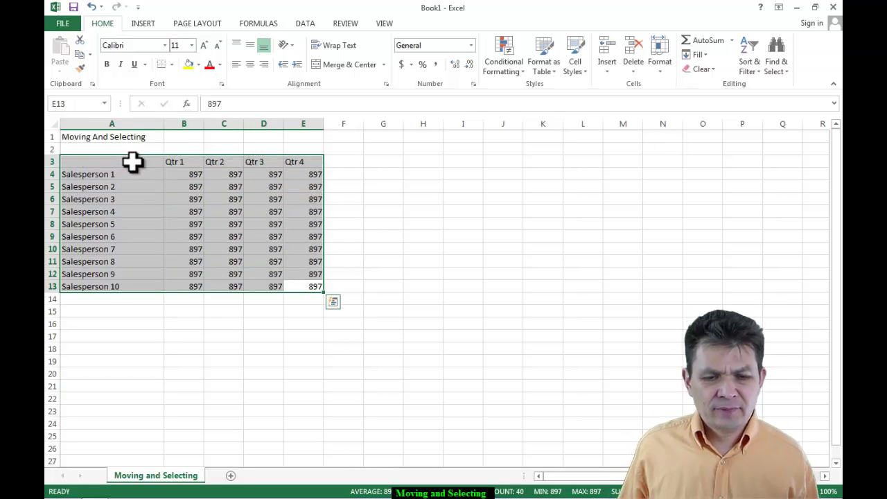
click(256, 222)
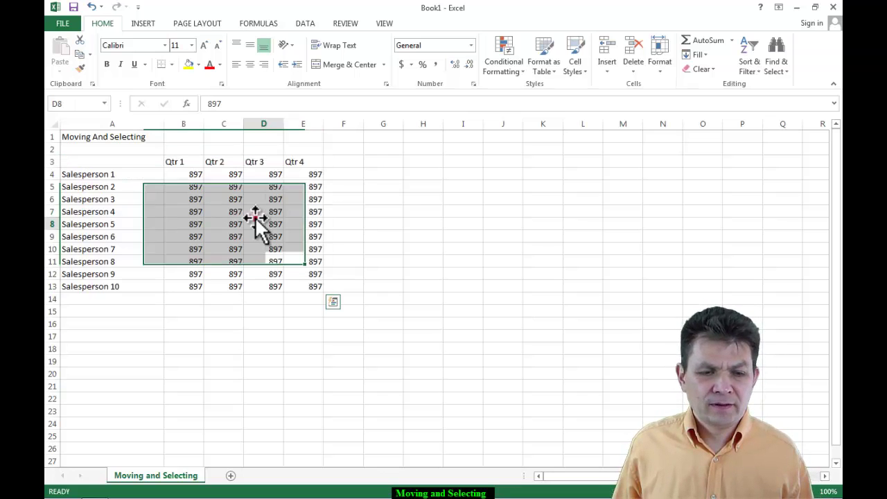
Select A3 and extend the selection to the opposite corner E13, finishing with only C8 selected
click(139, 163)
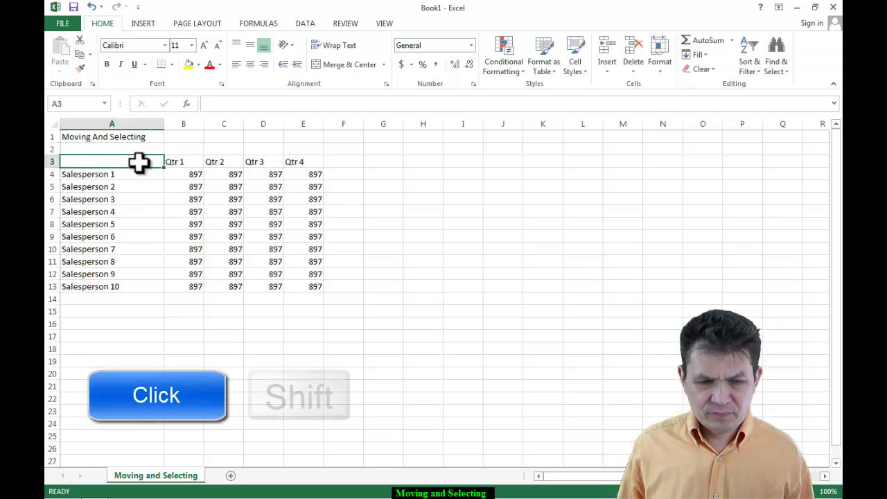
shift+click(306, 288)
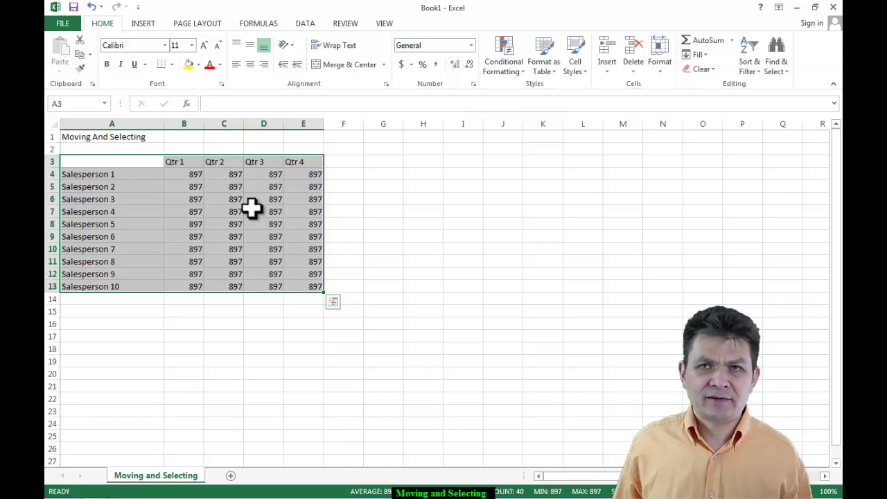
click(227, 223)
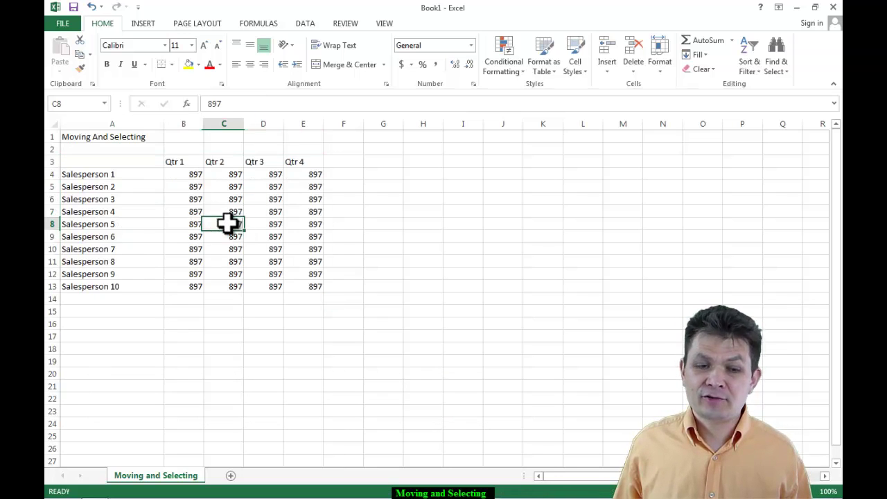
Select the whole data region around B6 at once, finishing with only C7 selected
click(193, 200)
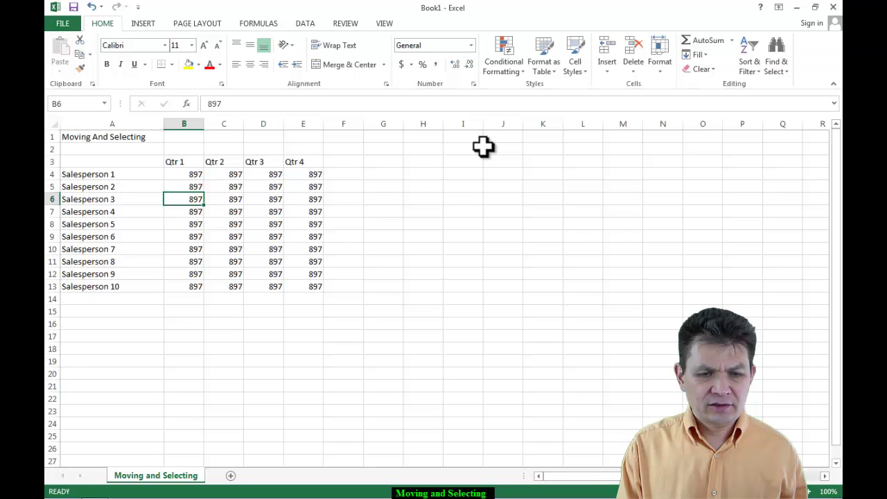
key(ctrl+a)
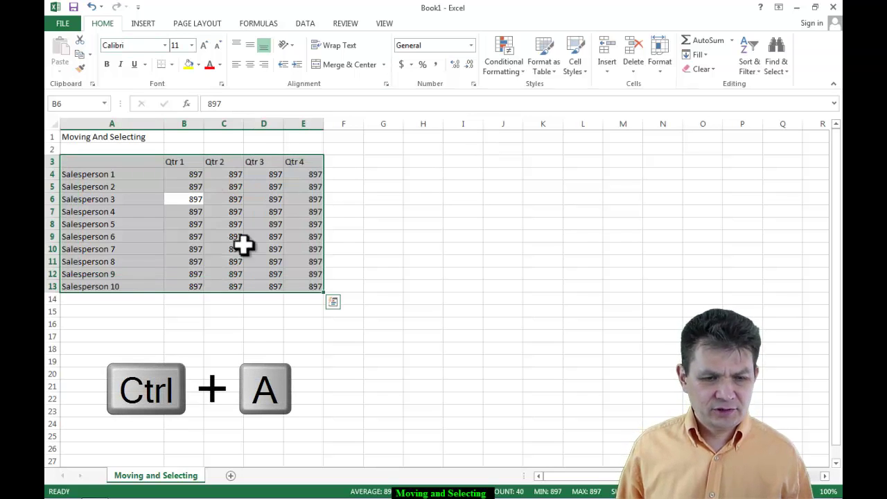
click(236, 211)
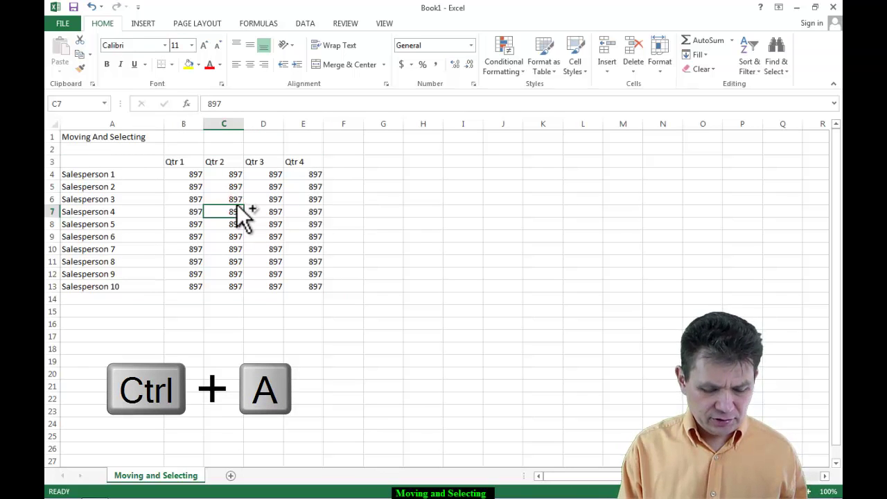
Select the whole data region around C7 and again around C6, finishing with only B6 selected
key(ctrl+a)
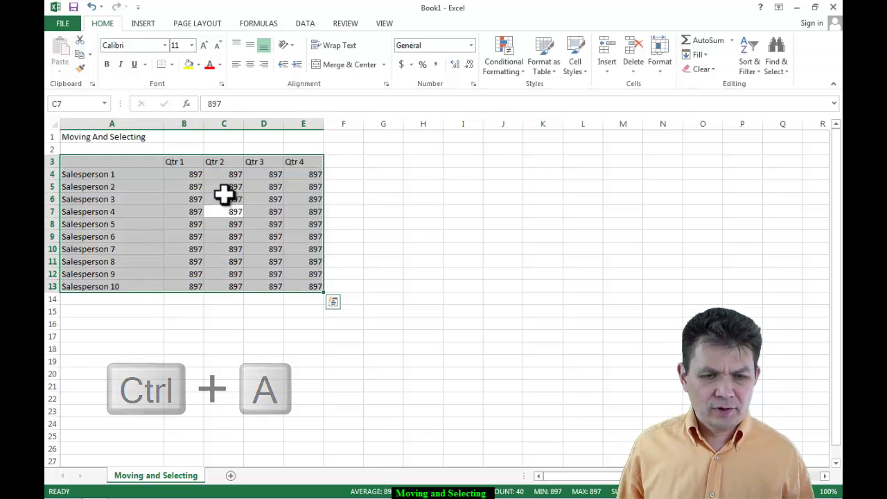
click(224, 196)
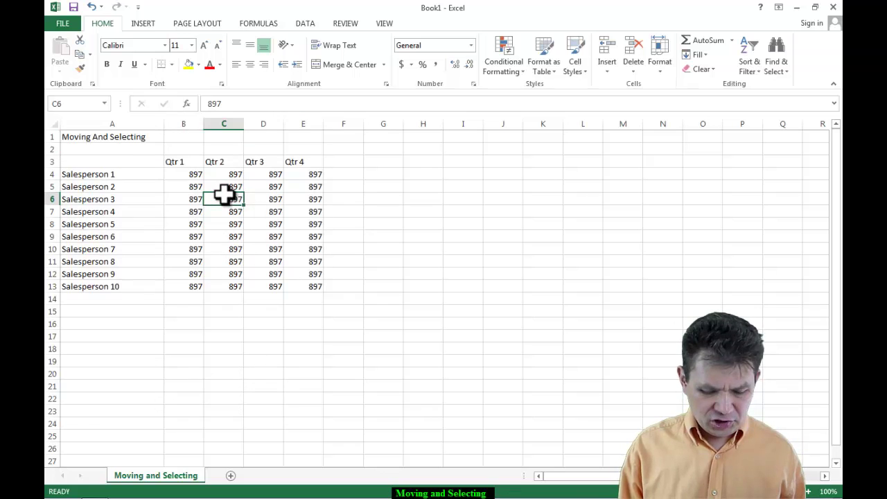
key(ctrl+shift+asterisk)
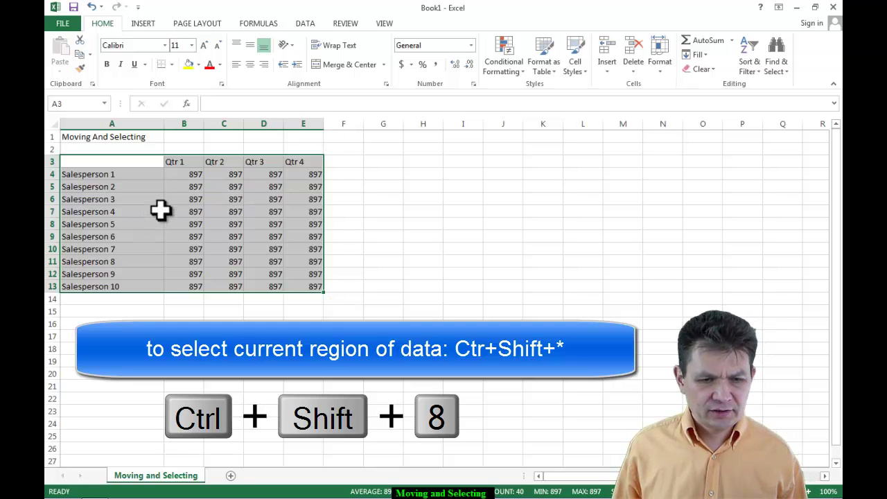
click(178, 199)
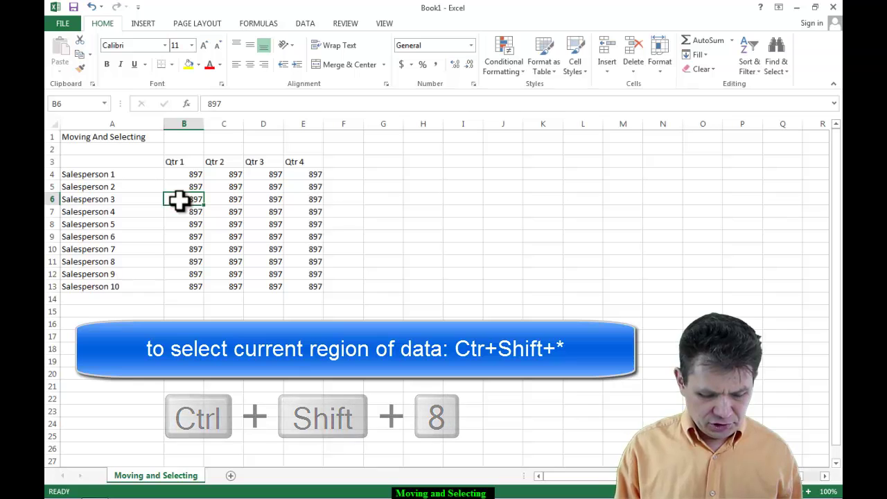
Select the whole data region around B6, copy it and paste the copy at H3
key(ctrl+shift+8)
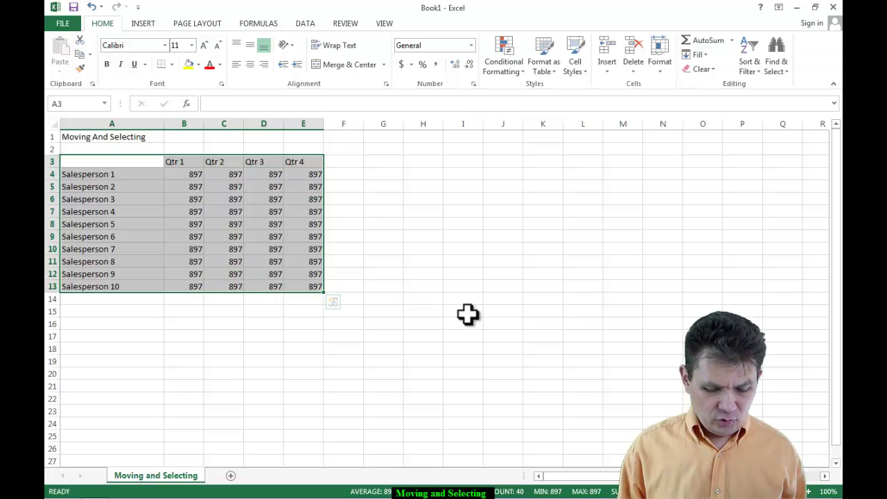
key(ctrl+c)
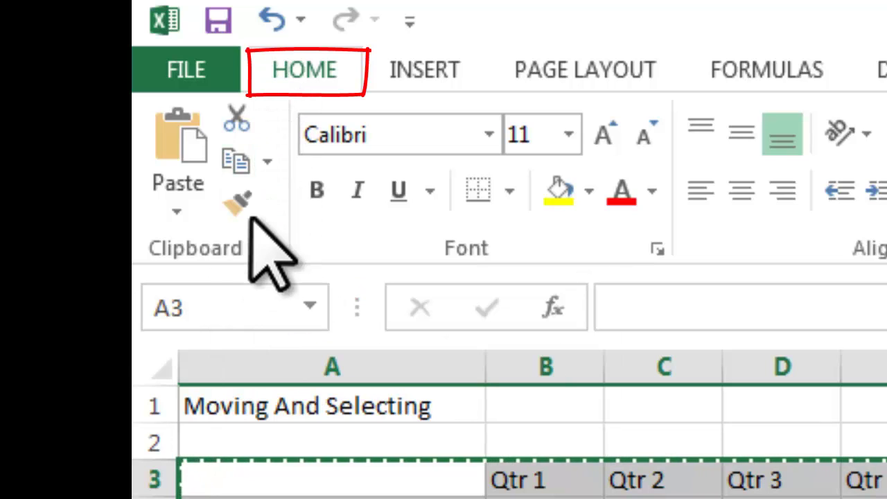
click(268, 161)
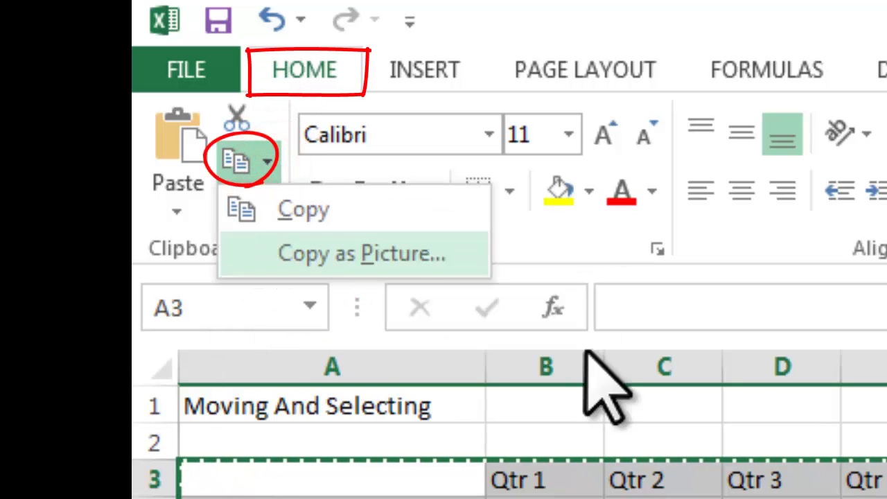
key(Escape)
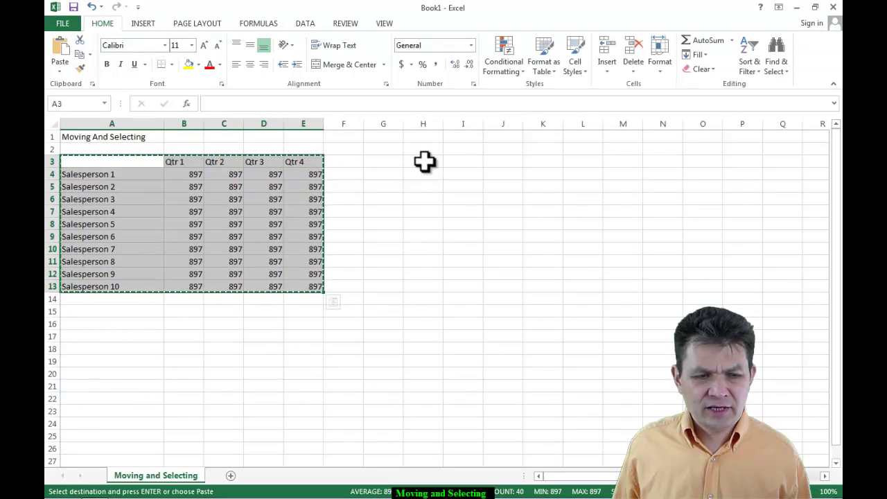
click(425, 161)
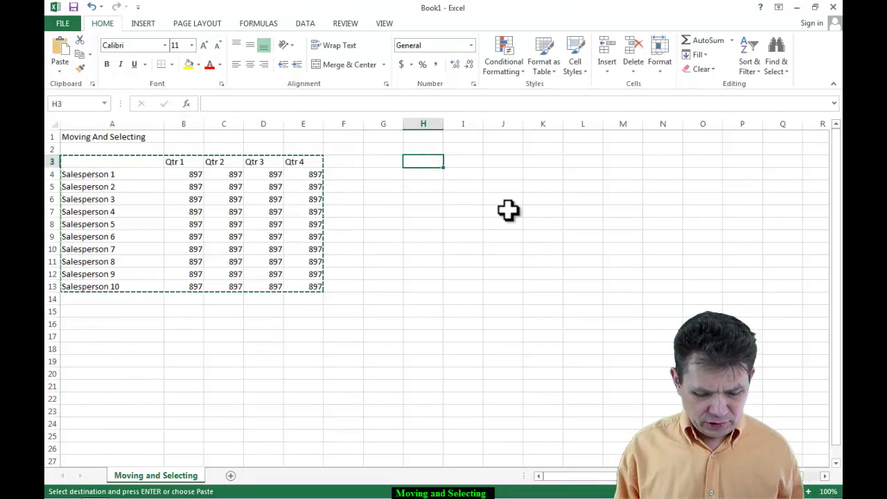
key(ctrl+v)
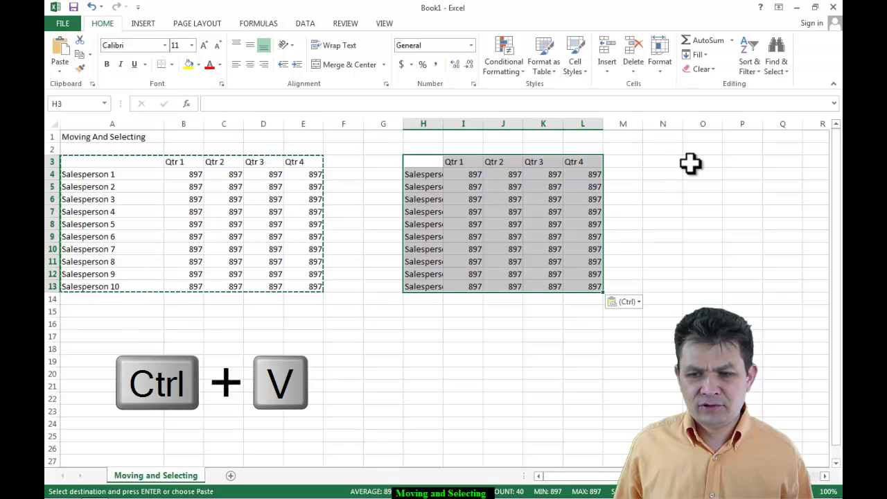
Paste two more copies of the table at A17 and H17, and end the copy mode
click(84, 337)
key(ctrl+v)
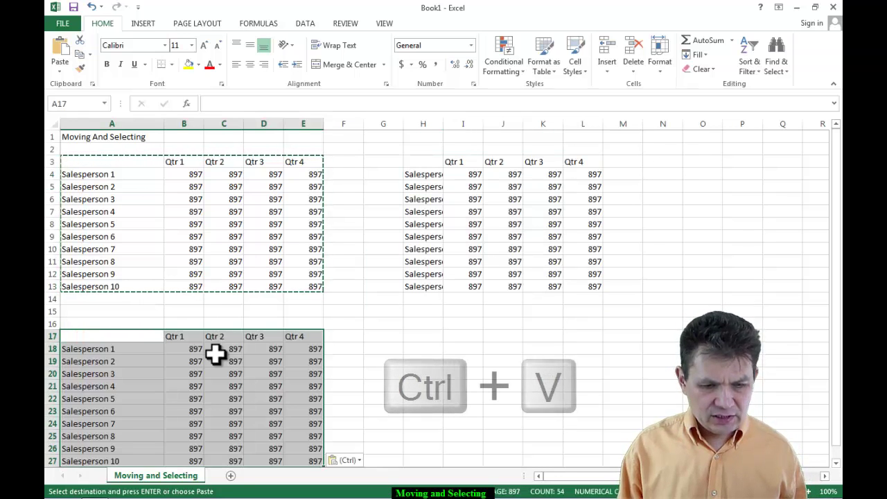
click(421, 337)
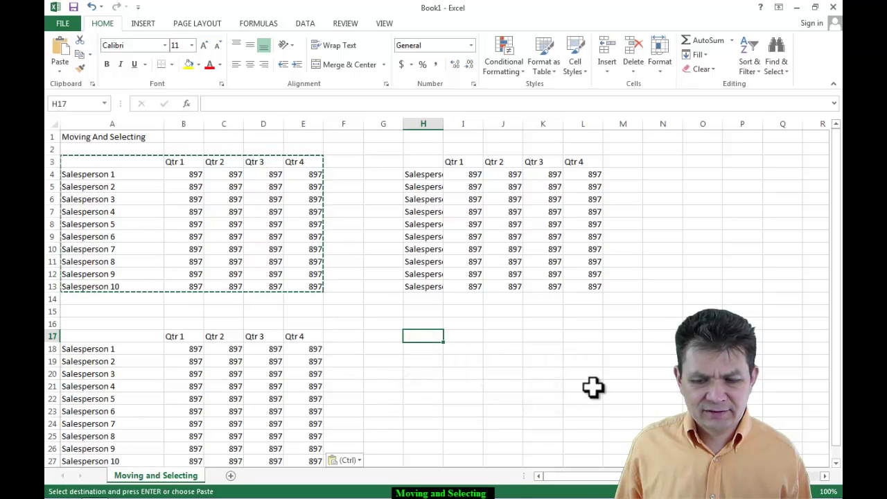
key(ctrl+v)
click(611, 461)
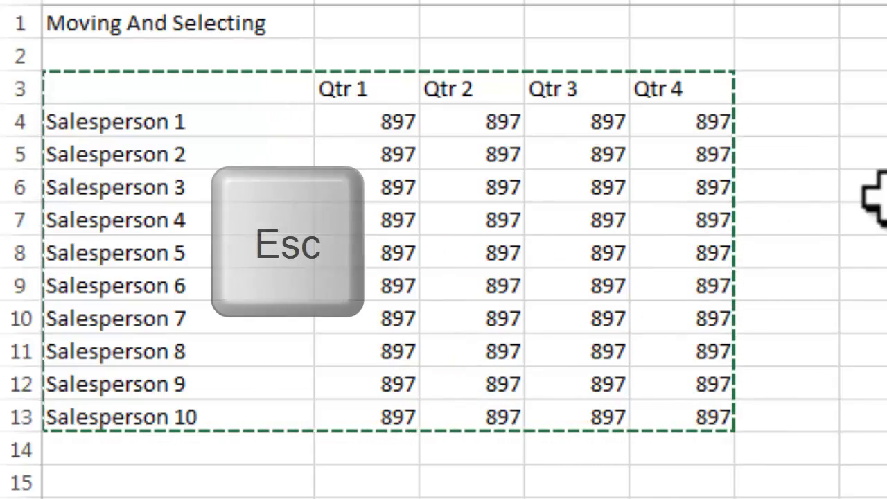
key(Escape)
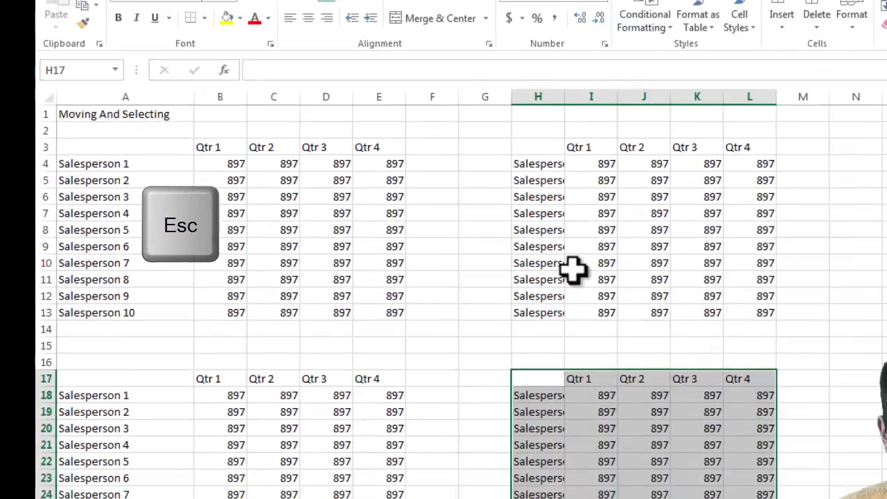
Widen column H until the full salesperson names fit
click(451, 253)
drag(442, 124, 483, 127)
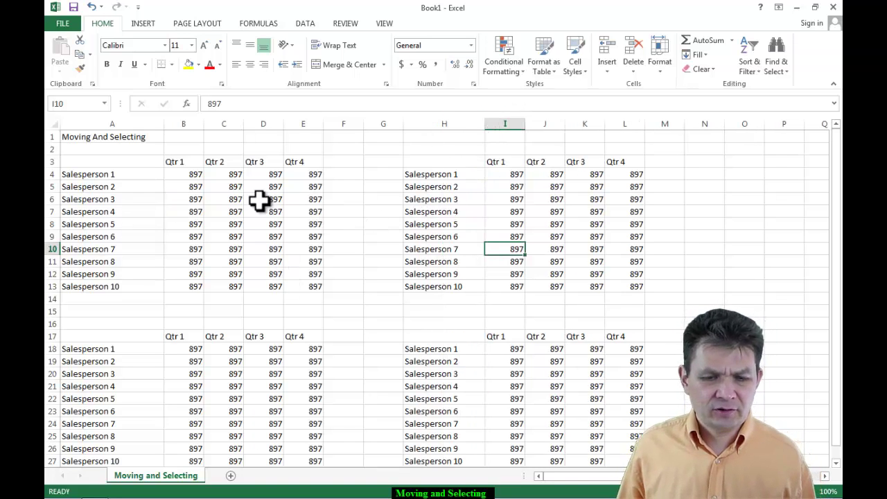
Make the single cells A4, H9, K12, K7 and C12 active one after another
click(138, 175)
click(439, 235)
click(573, 272)
click(577, 210)
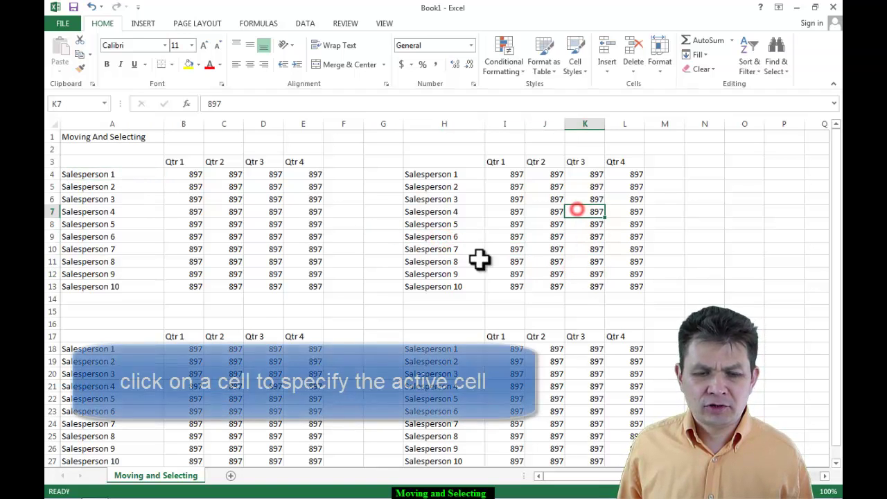
click(233, 274)
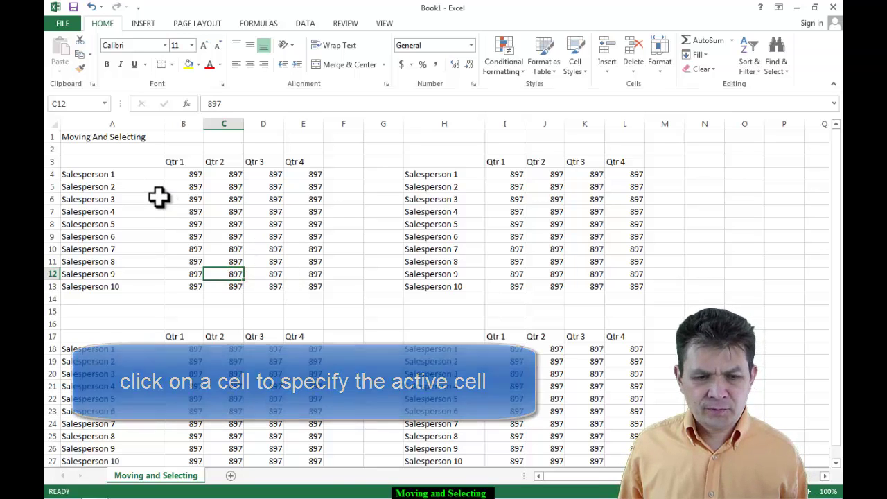
Move the active cell through the first table one cell at a time in all four directions, ending at B3
key(Up)
key(Up)
key(Up)
key(Up)
key(Up)
key(Down)
key(Down)
key(Down)
key(Right)
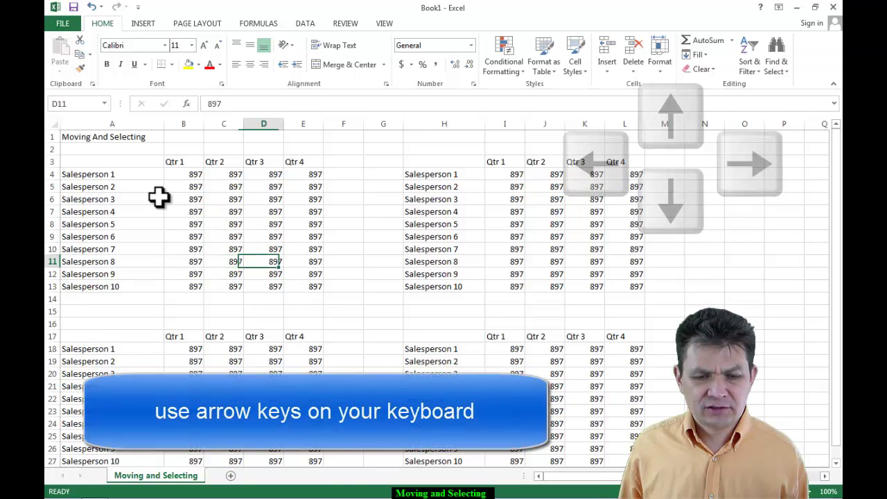
key(Right)
key(Left)
key(Left)
key(Left)
key(Up)
key(Up)
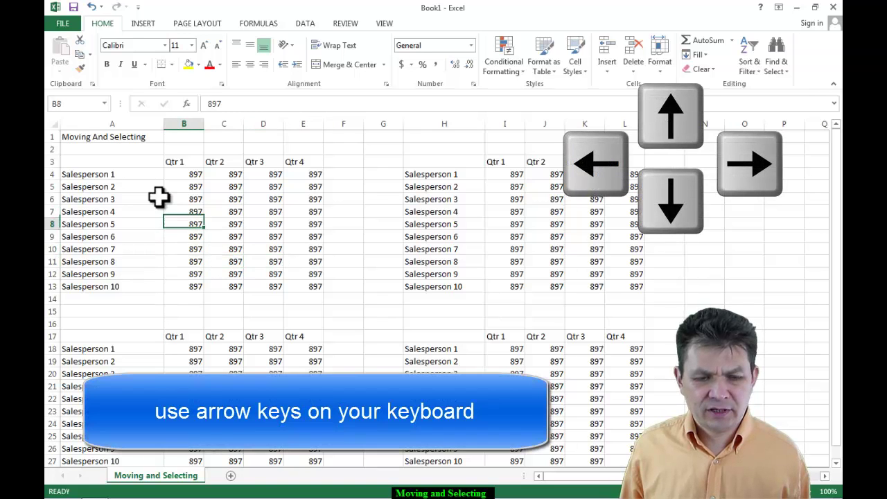
key(Down)
key(Up)
key(Up)
key(Up)
key(Up)
key(Up)
key(Up)
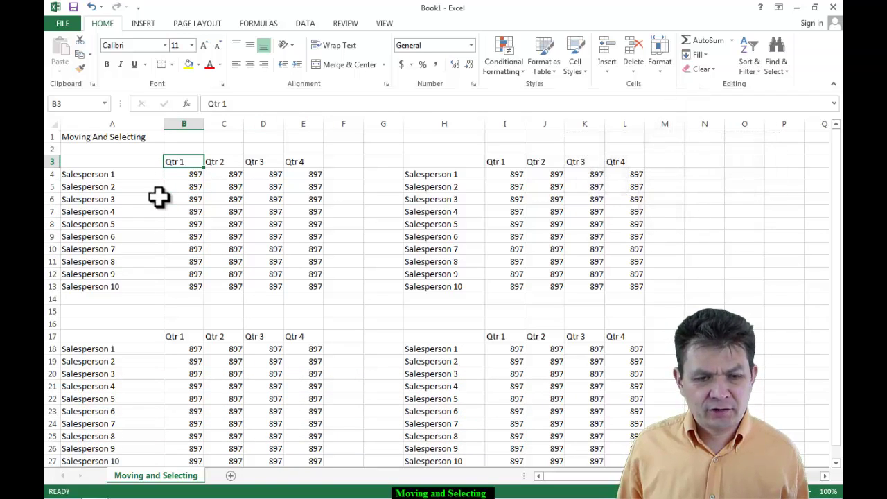
Move the active cell one screen down and back up twice, returning to B3
key(Page_Down)
key(Page_Up)
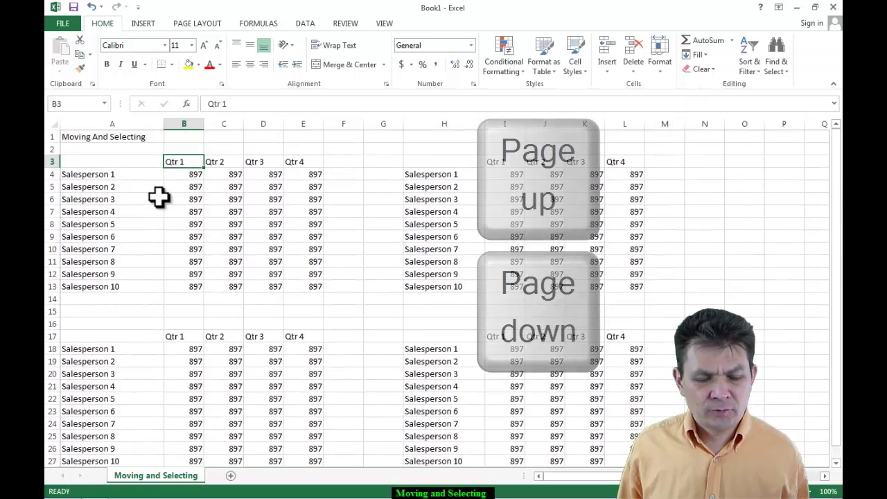
key(Page_Down)
key(Page_Up)
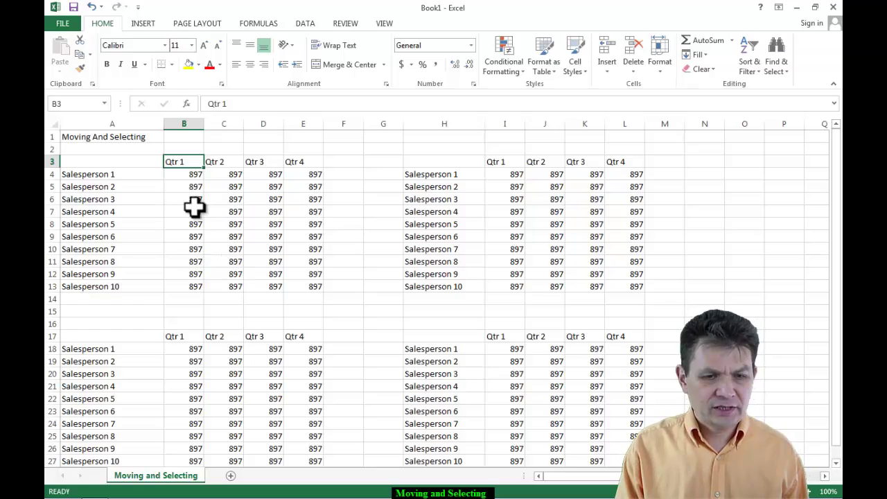
Jump from B3 down column B along the edges of the data blocks to B13, B17 and B27
ctrl+scroll(195, 206, up, 9)
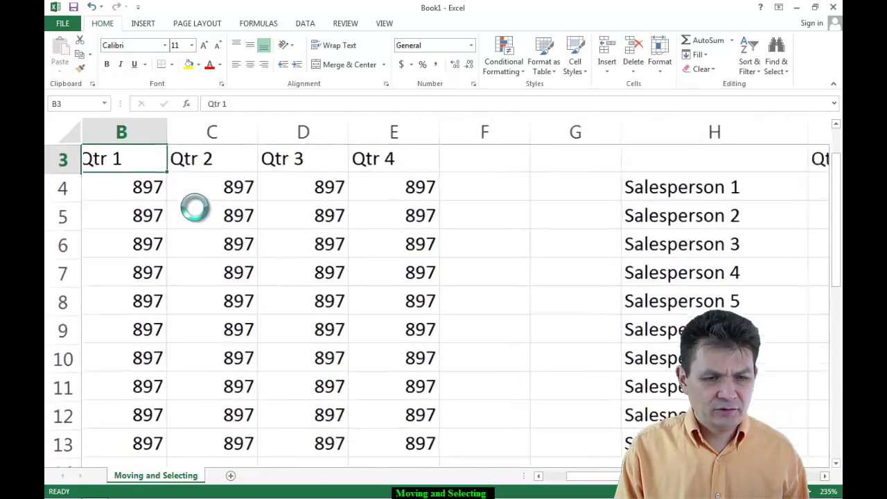
ctrl+scroll(194, 205, up, 1)
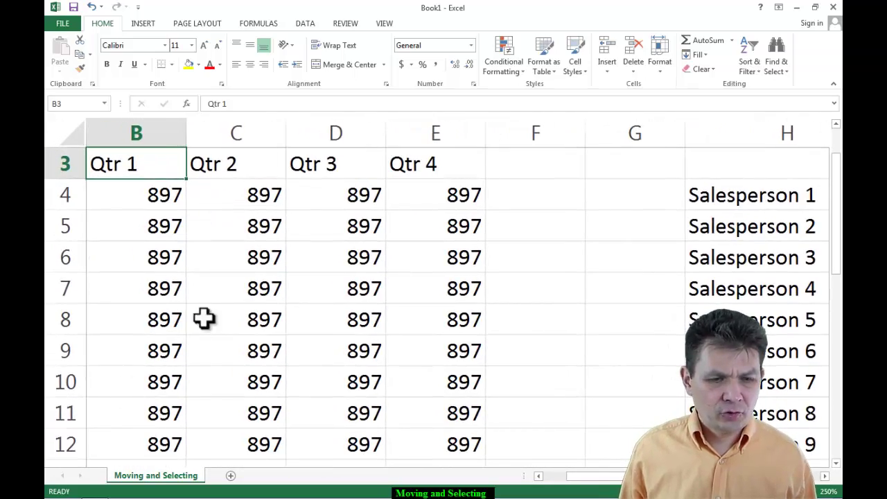
scroll(198, 230, up, 1)
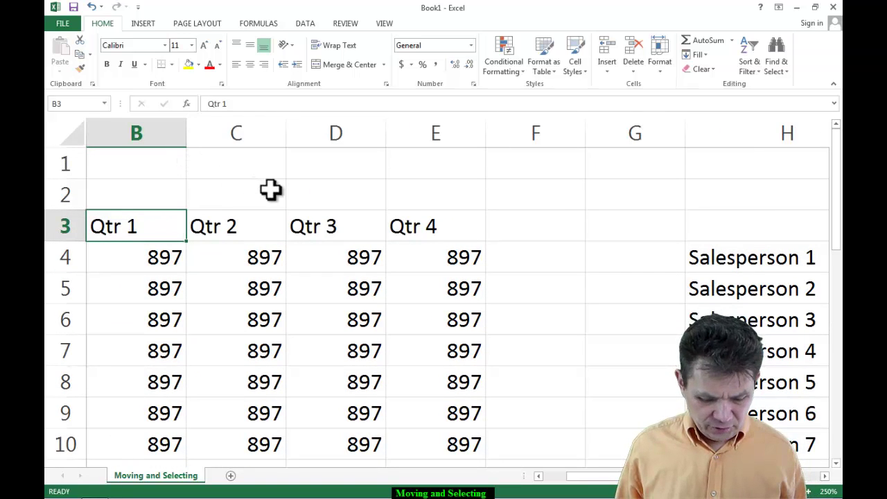
key(ctrl+Down)
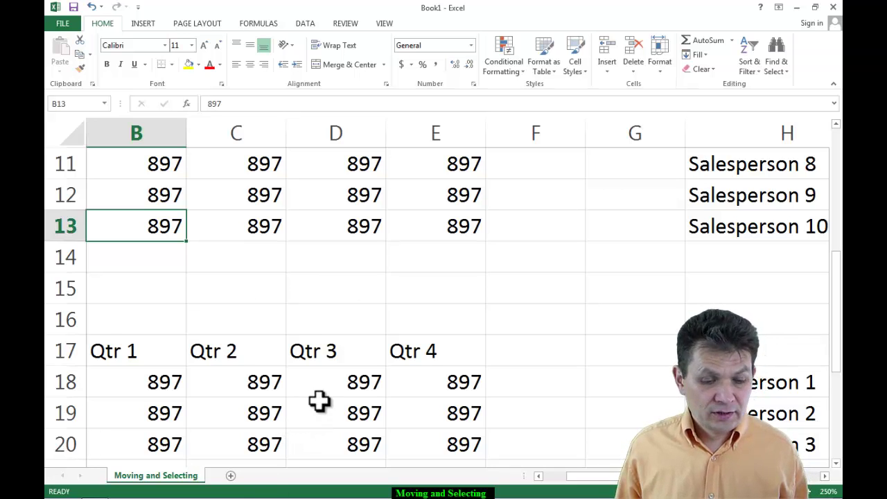
key(ctrl+Down)
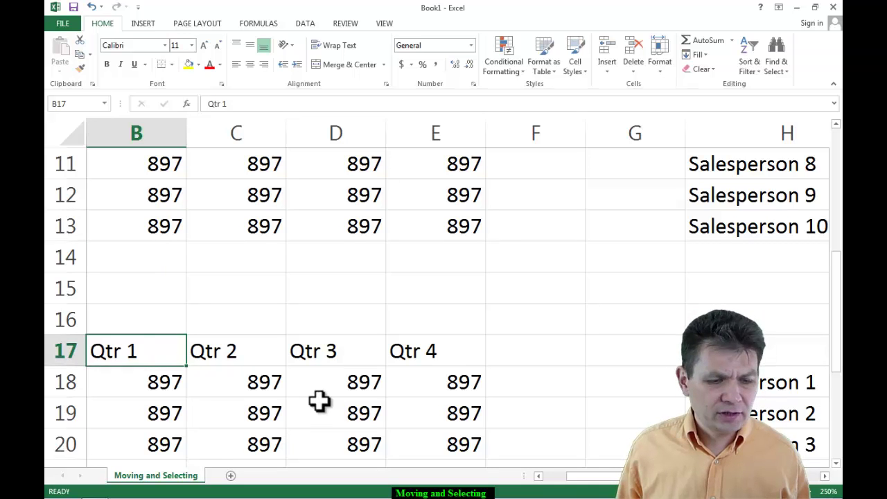
key(ctrl+Down)
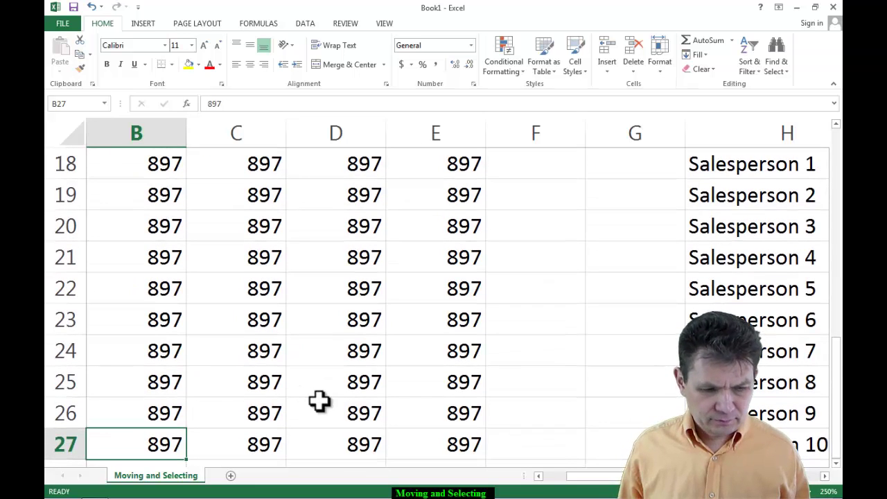
Return the active cell by whole screens and single cells to A1
key(Page_Down)
key(Page_Up)
key(Page_Up)
key(Page_Up)
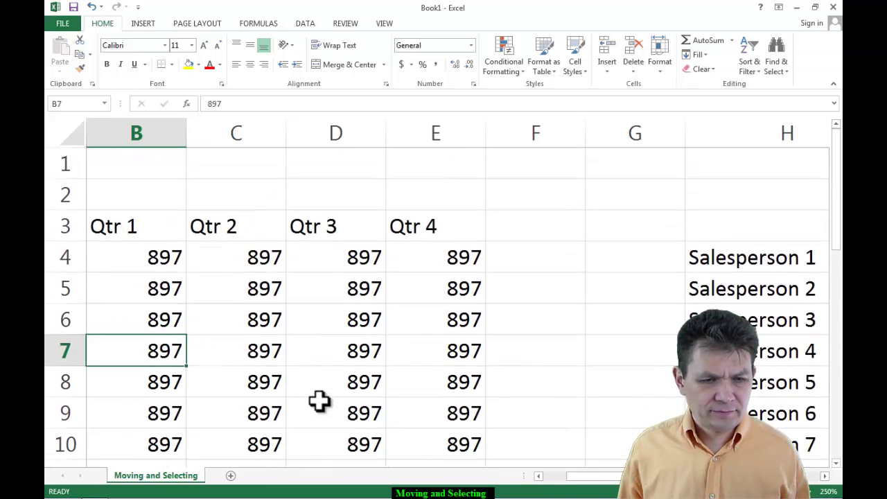
key(Up)
key(Up)
key(Up)
key(Up)
key(Up)
key(Up)
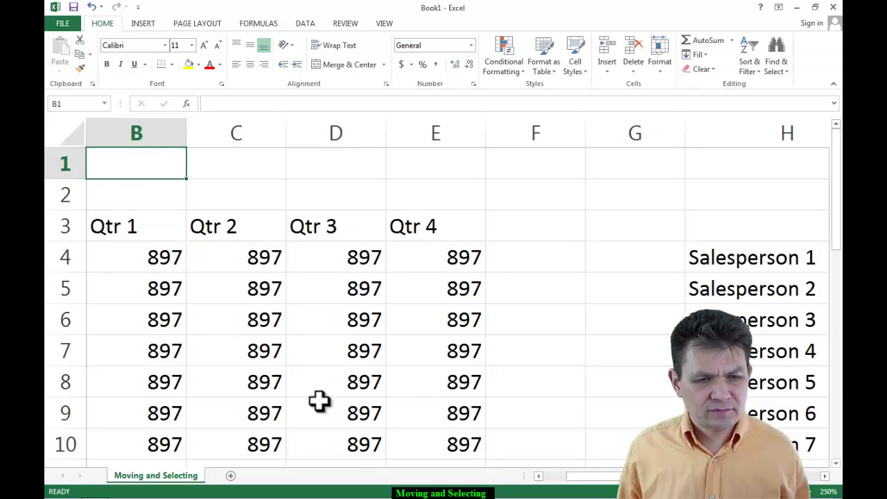
key(Left)
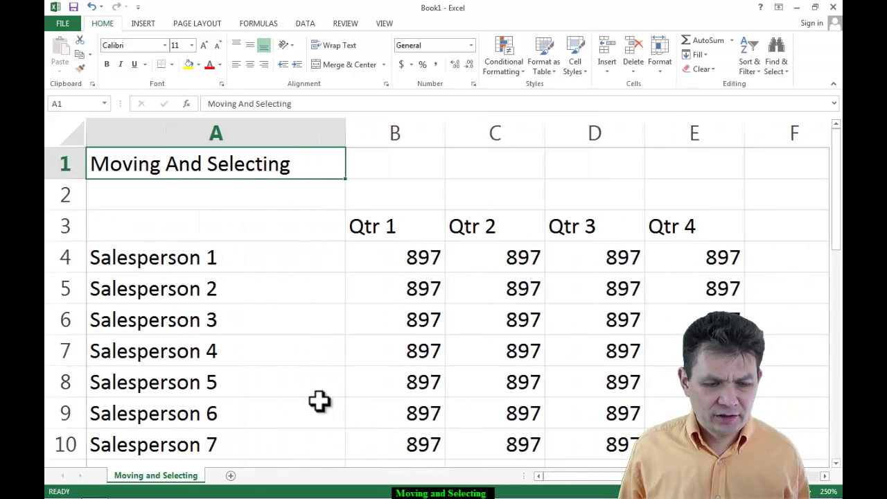
Move the active cell down two screens from A1 to A21 and bring the first table back into view
key(Page_Down)
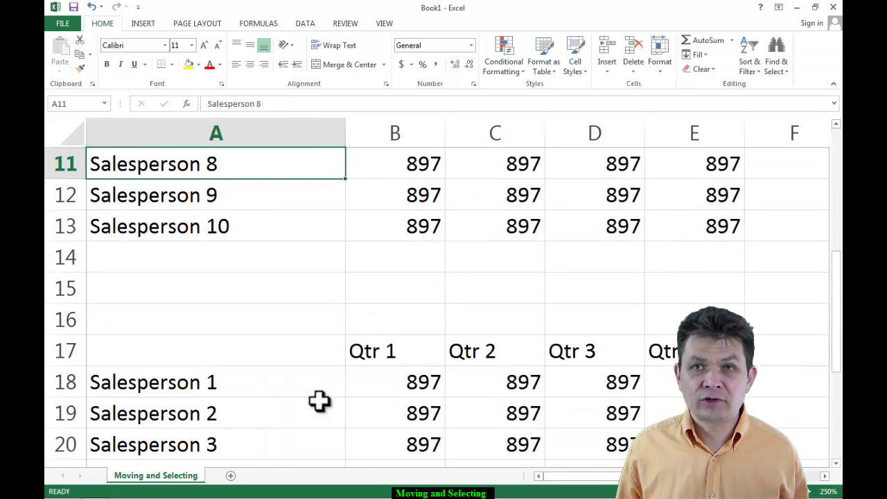
key(Page_Down)
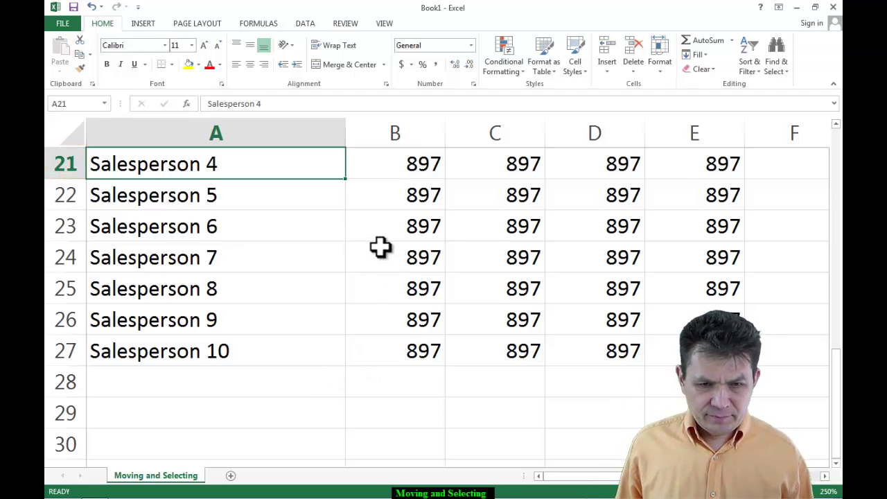
ctrl+scroll(380, 247, down, 7)
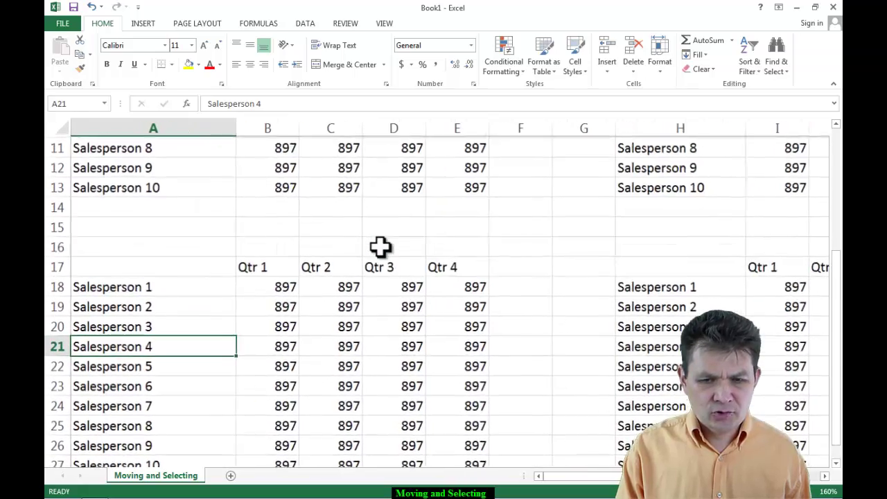
scroll(390, 200, up, 3)
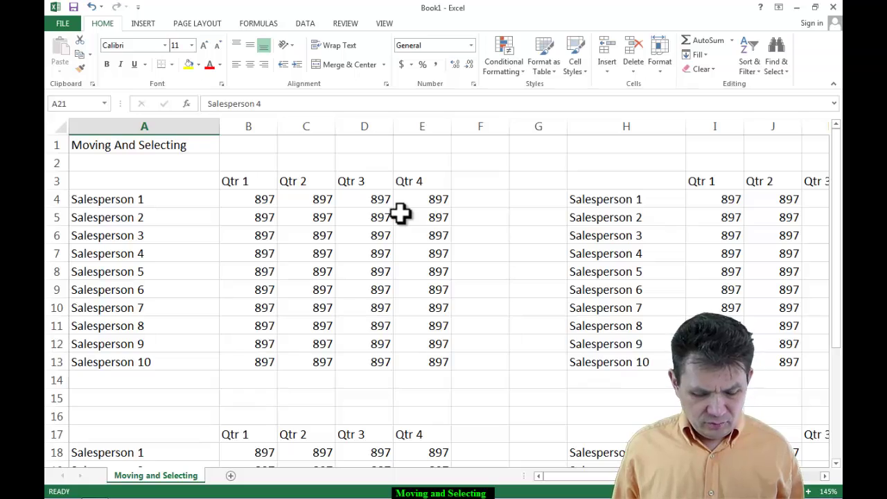
Move the active cell by whole screens from A21 right to K21 and X21, returning each time to A21
key(alt+Page_Down)
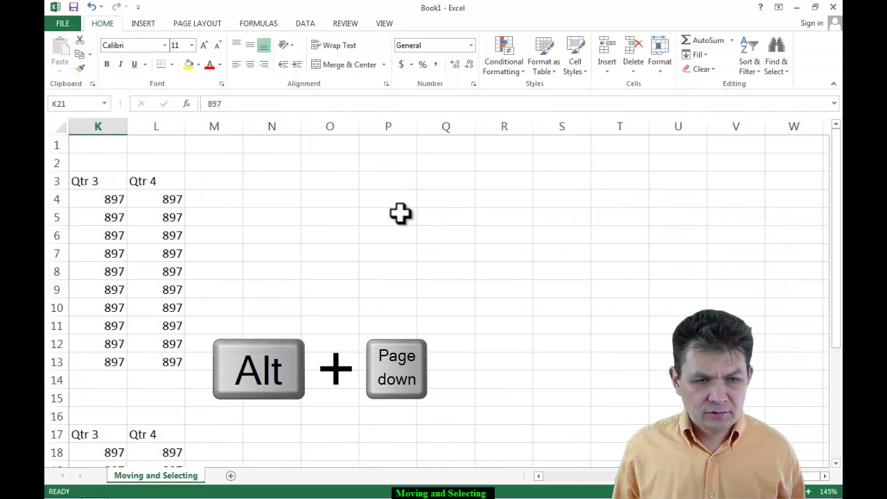
key(alt+Page_Up)
key(alt+Page_Down)
key(alt+Page_Down)
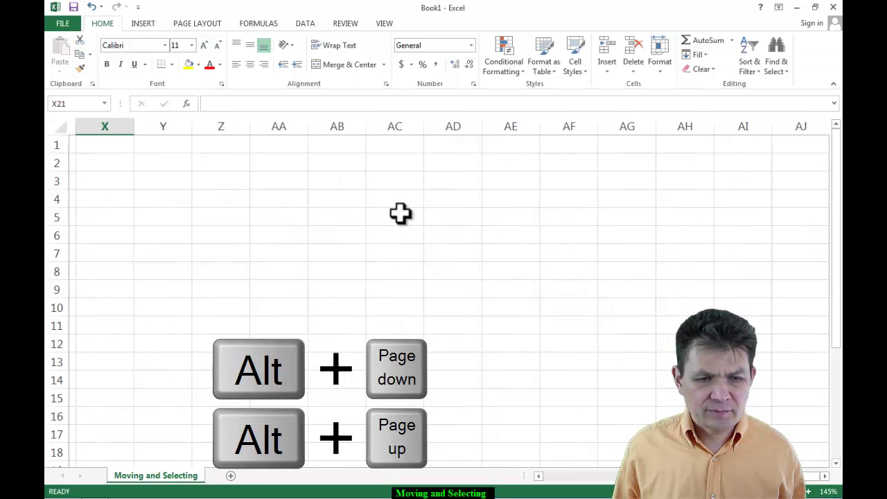
key(alt+Page_Up)
key(alt+Page_Up)
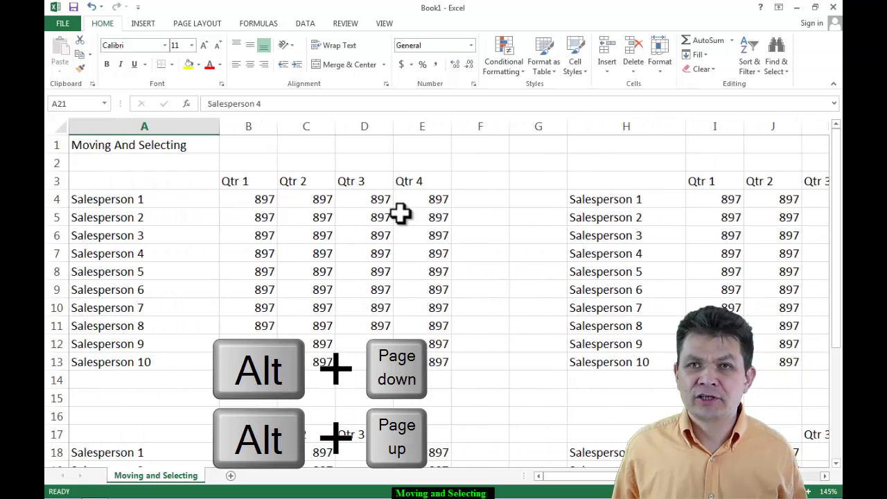
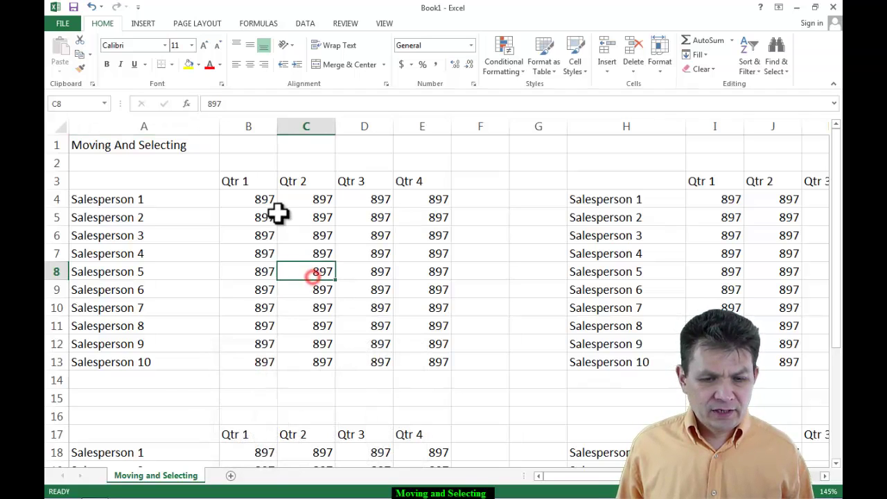
Move the active cell one cell at a time around C8 and return to C8
key(Up)
key(Up)
key(Left)
key(Right)
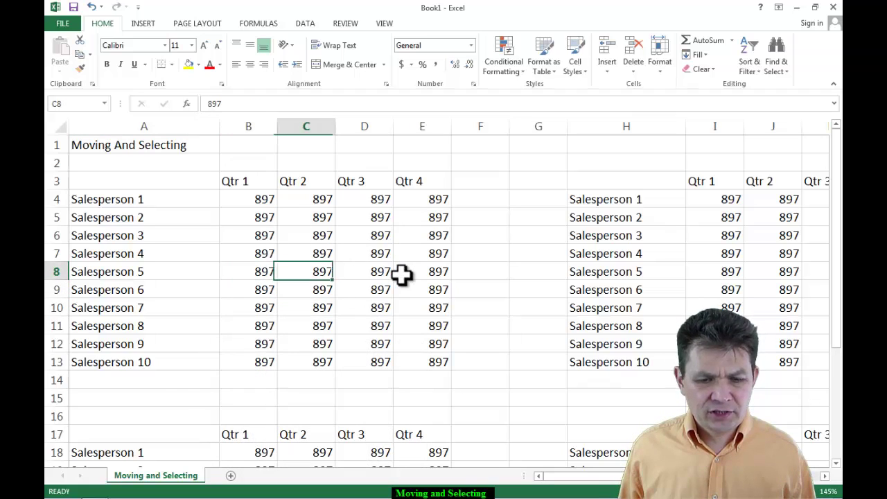
Jump back and forth between cell A1 and the last used cell L27, finishing at A1
mouse_move(94, 490)
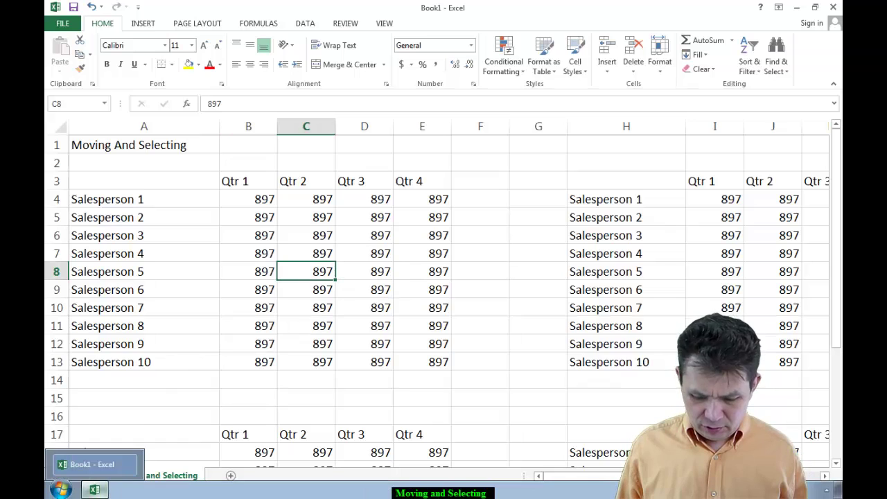
key(ctrl+Home)
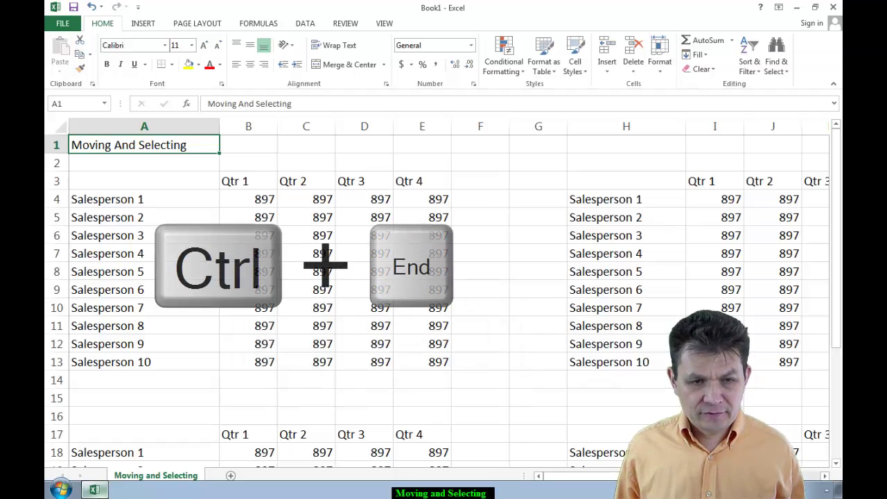
key(ctrl+End)
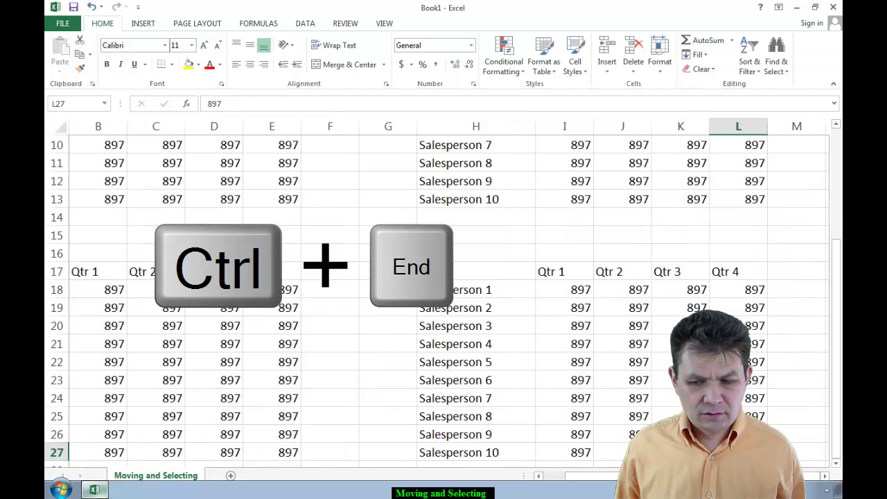
key(ctrl+Home)
key(ctrl+End)
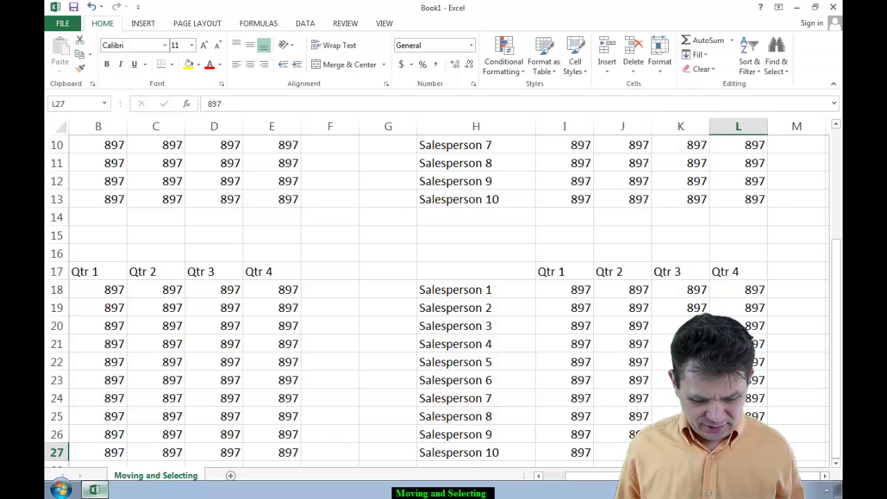
key(ctrl+Home)
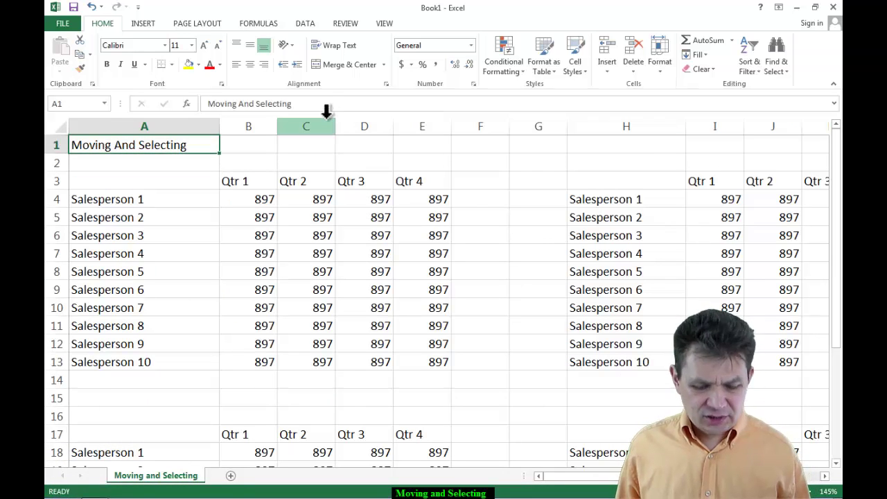
Jump the active cell between data edges up and down column A and across row 4, finishing at A4
key(ctrl+Down)
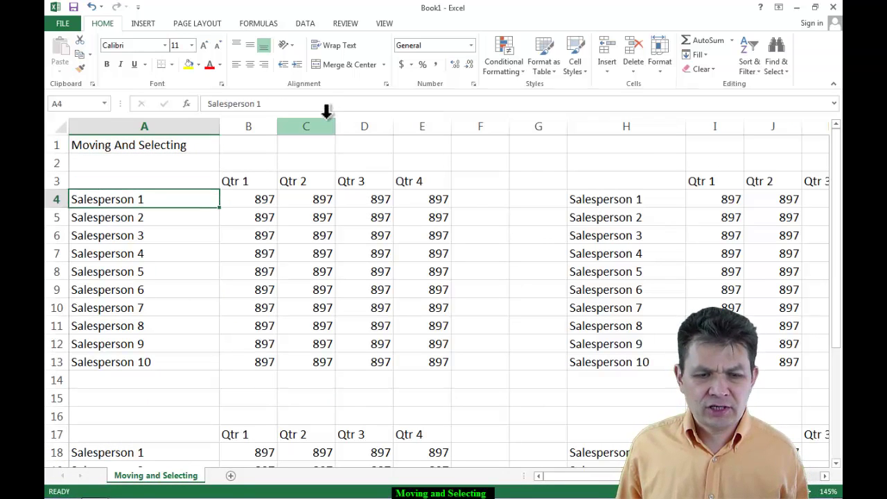
key(ctrl+Down)
key(ctrl+Up)
key(ctrl+Up)
key(ctrl+Down)
key(ctrl+Down)
key(ctrl+Up)
key(ctrl+Right)
key(ctrl+Left)
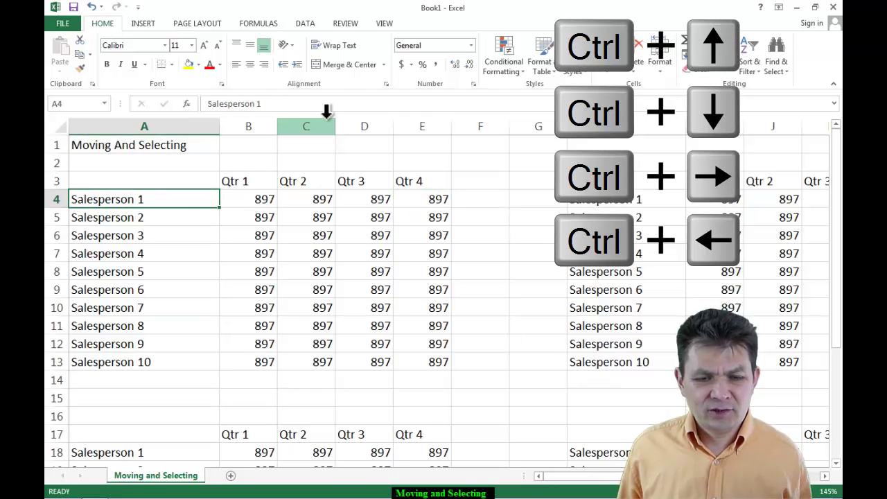
Jump from A4 to E4, and on down column E through E13, E17 and E27 to the sheet's last row
key(ctrl+Right)
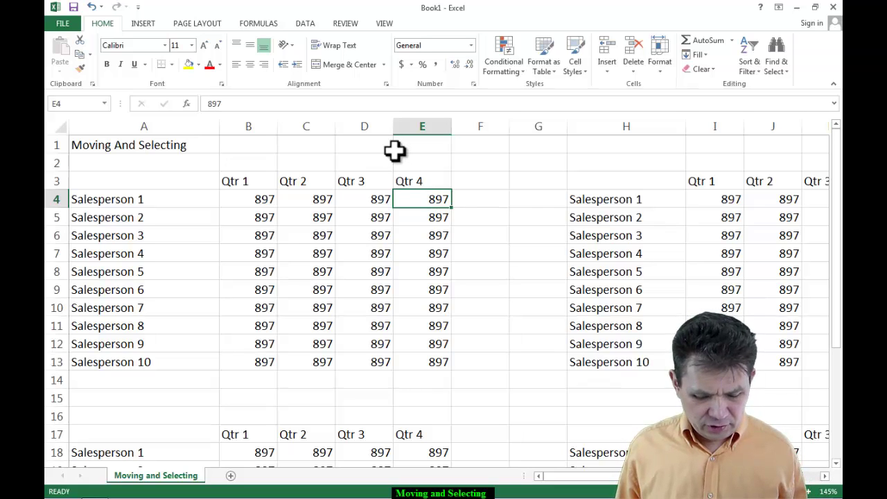
key(ctrl+Down)
key(ctrl+Down)
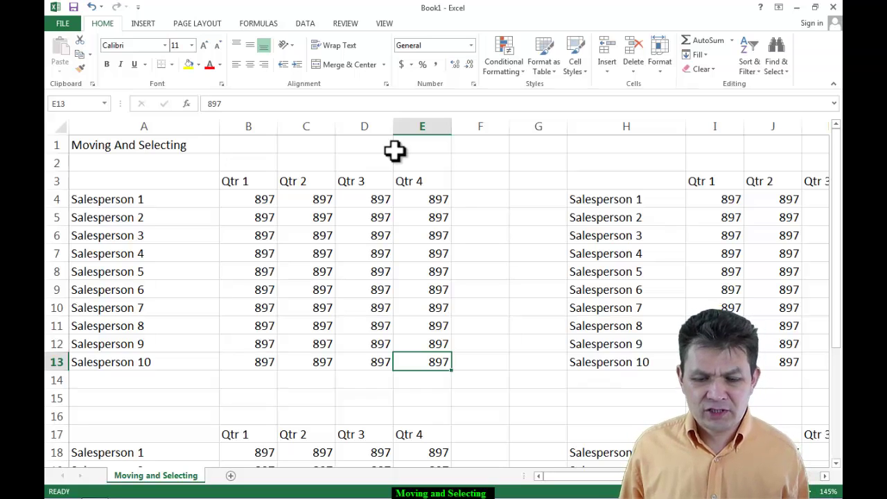
key(ctrl+Down)
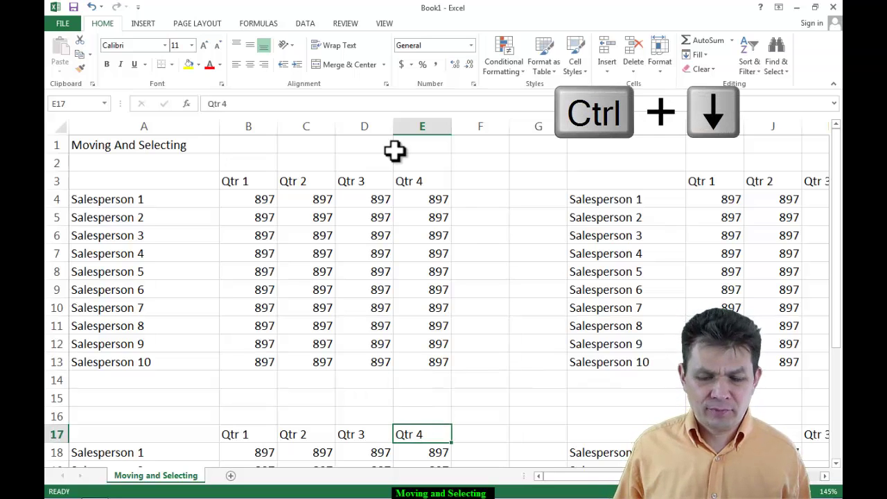
key(ctrl+Down)
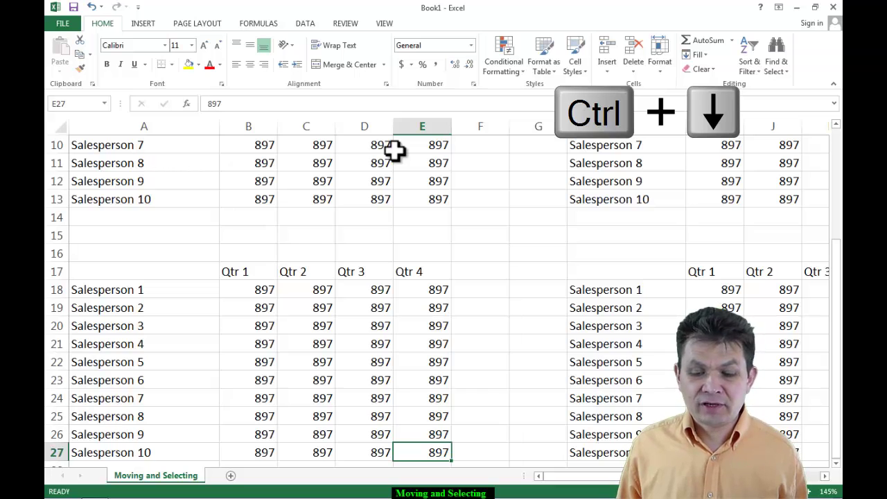
key(ctrl+Down)
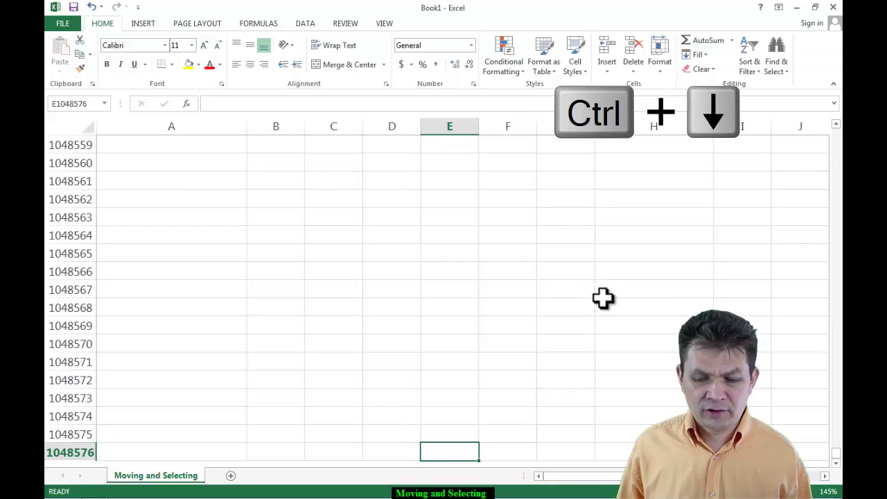
scroll(603, 298, down, 2)
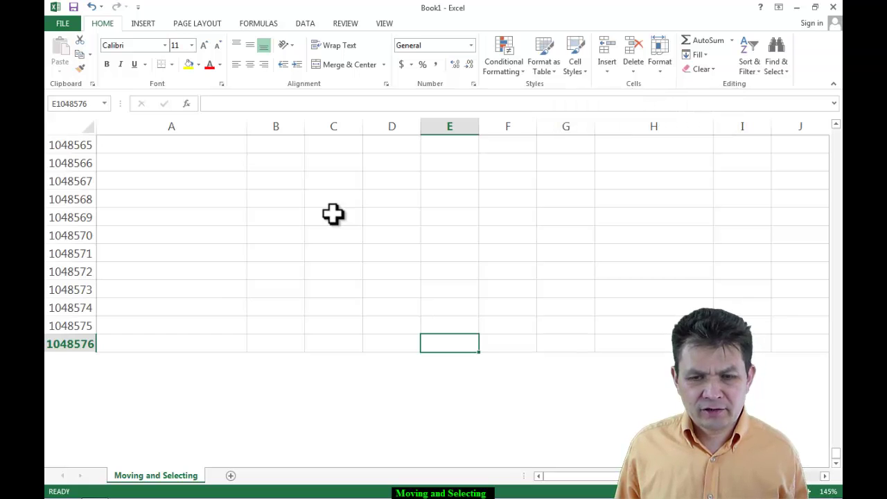
Jump back up column E along the data edges through E27, E17 and E13 to E1
key(ctrl+Up)
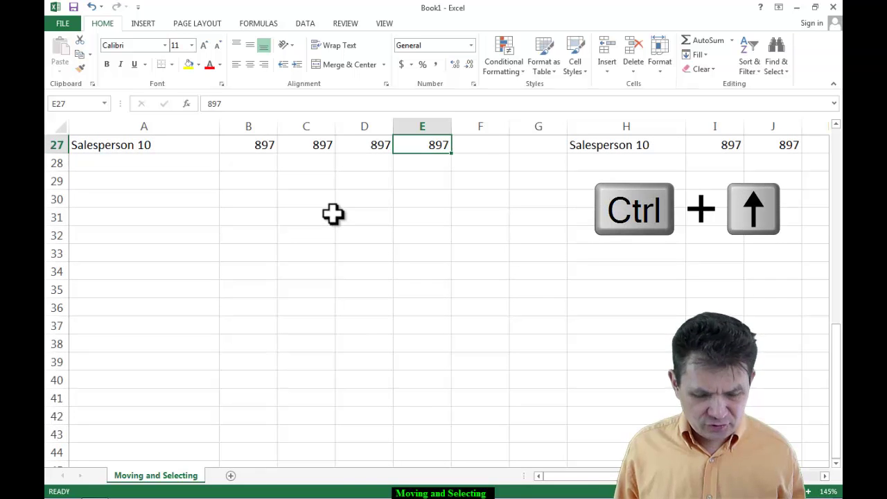
key(ctrl+Up)
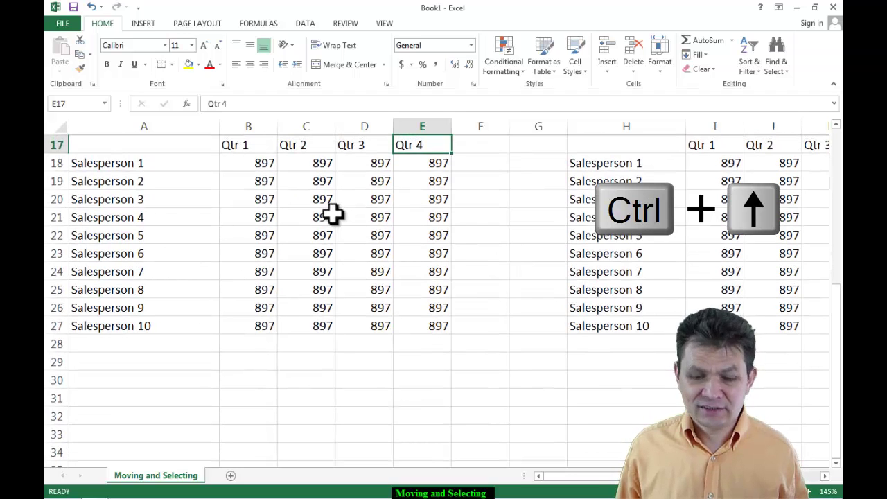
key(ctrl+Up)
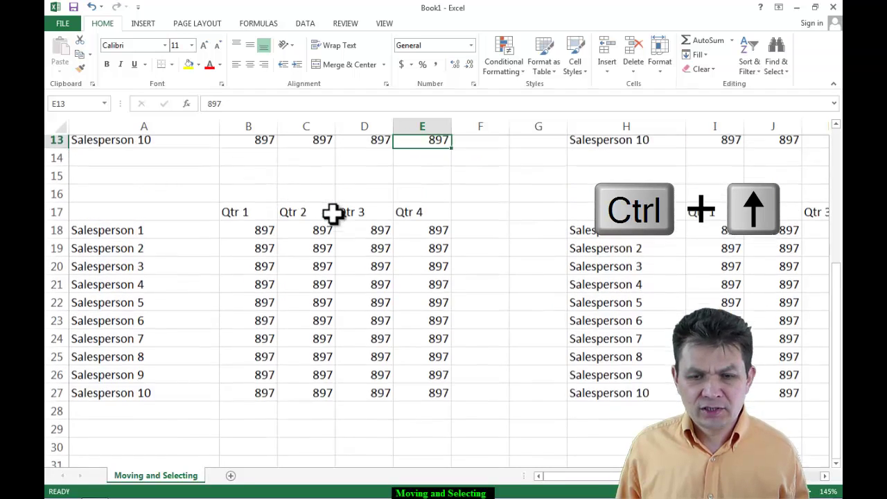
key(ctrl+Up)
key(ctrl+Up)
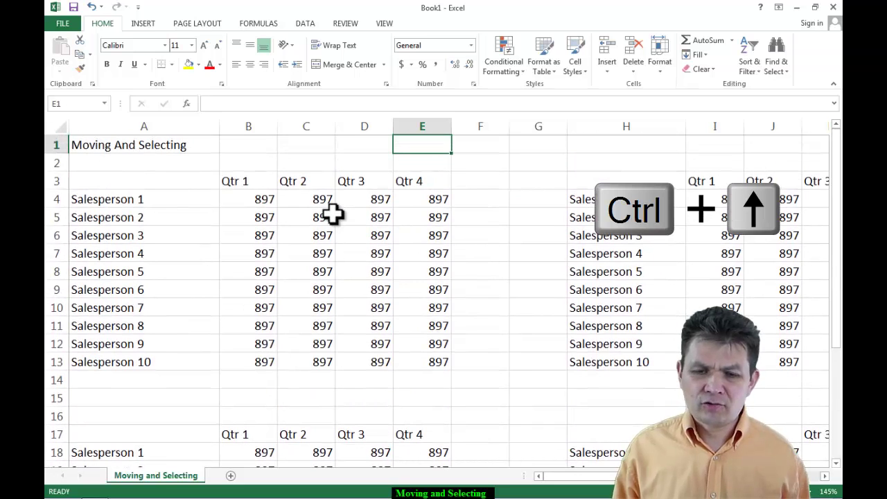
Move the active cell from E1 down one cell at a time to E4 and back up to E3
key(Down)
key(Down)
key(Down)
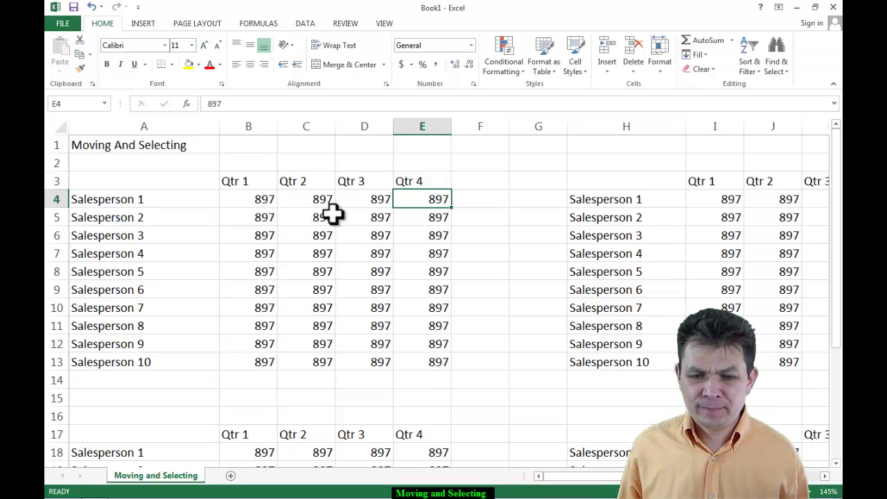
key(Up)
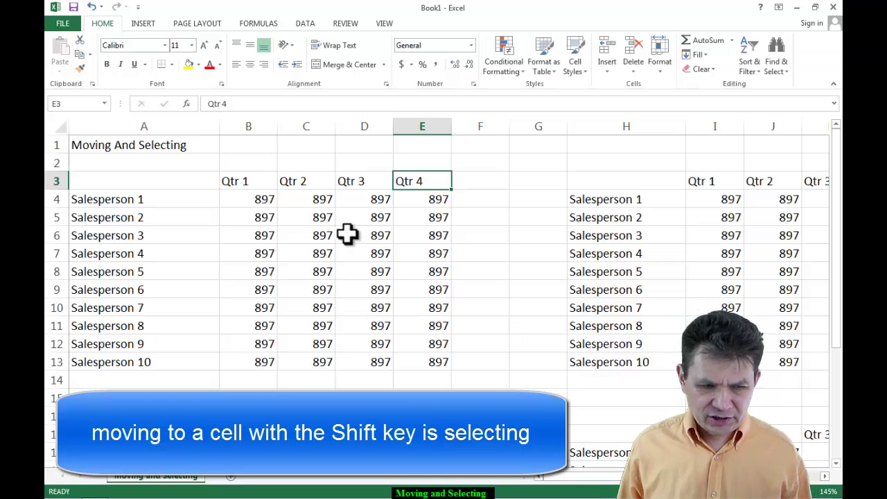
Select the whole first table A3:E13, and make a new selection of B5:E9 cell by cell starting from B5
click(141, 181)
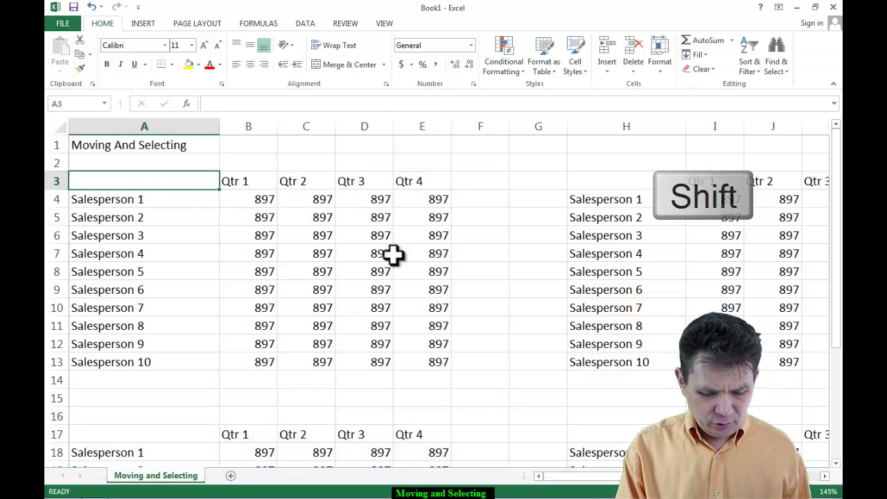
shift+click(445, 363)
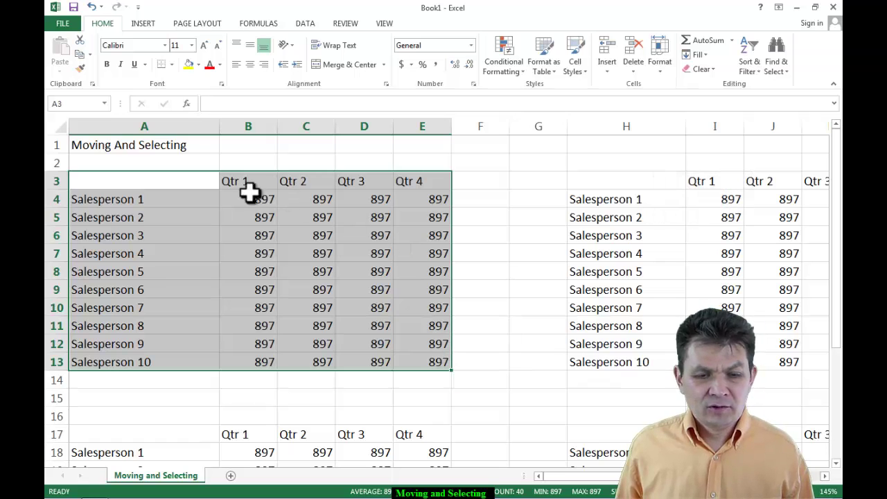
click(263, 215)
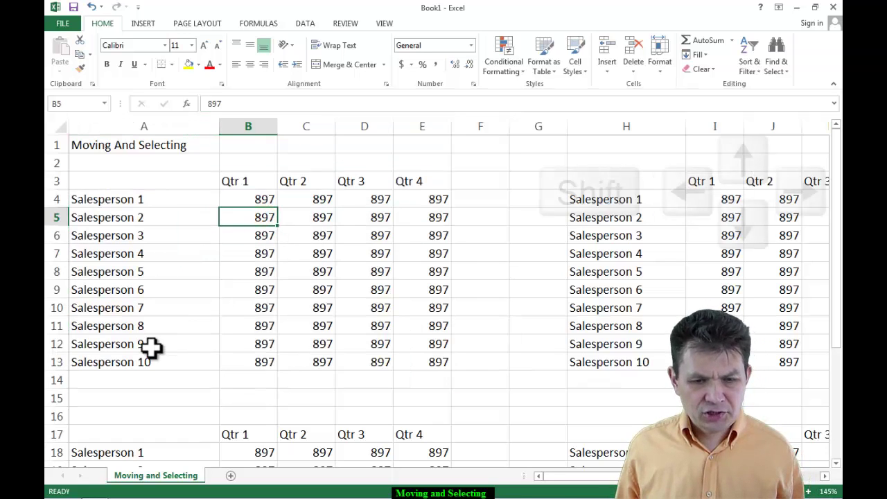
key(shift+Right)
key(shift+Right)
key(shift+Down)
key(shift+Down)
key(shift+Down)
key(shift+Down)
key(shift+Right)
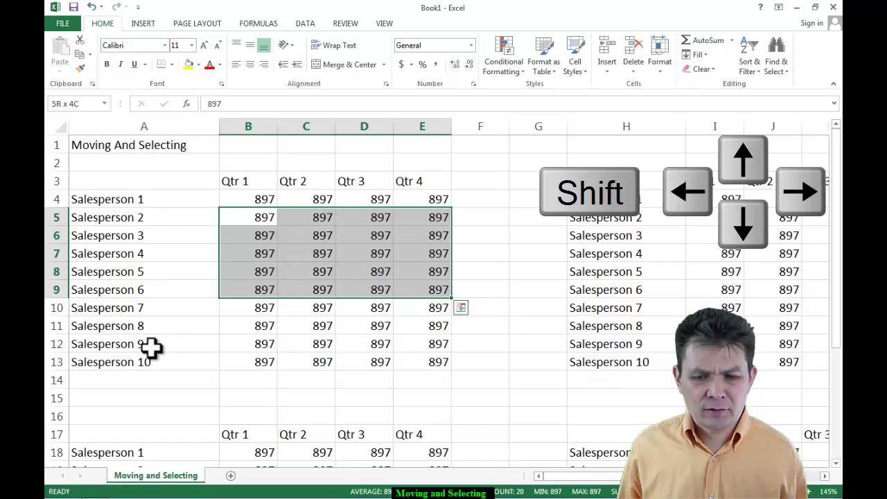
Extend and shrink the selection that starts at B5 by single rows and columns, and clear it by selecting only B8
key(shift+Down)
key(shift+Down)
key(shift+Down)
key(shift+Down)
key(shift+Down)
key(shift+Up)
key(shift+Up)
key(shift+Up)
key(shift+Up)
key(shift+Up)
key(shift+Left)
key(shift+Down)
key(shift+Right)
key(shift+Down)
key(shift+Down)
key(shift+Right)
key(shift+Left)
click(253, 271)
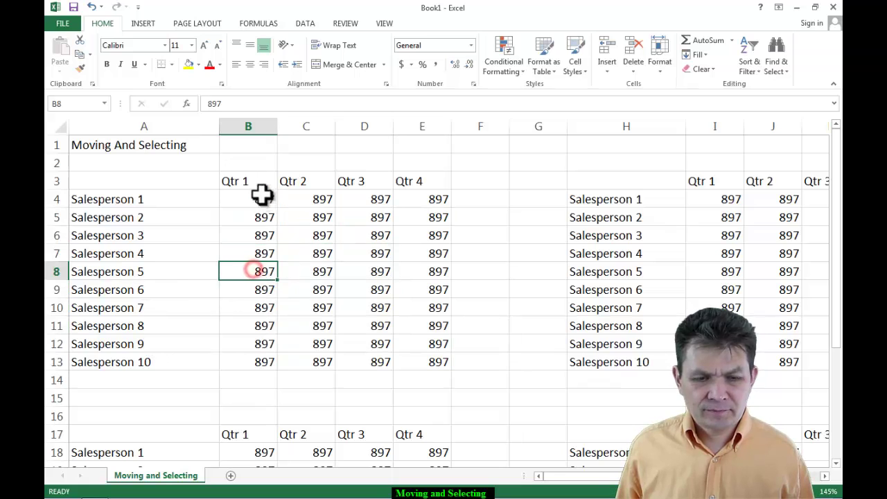
Select from B3 down to the data edge at B13 and across to column E, and clear the selection
click(256, 183)
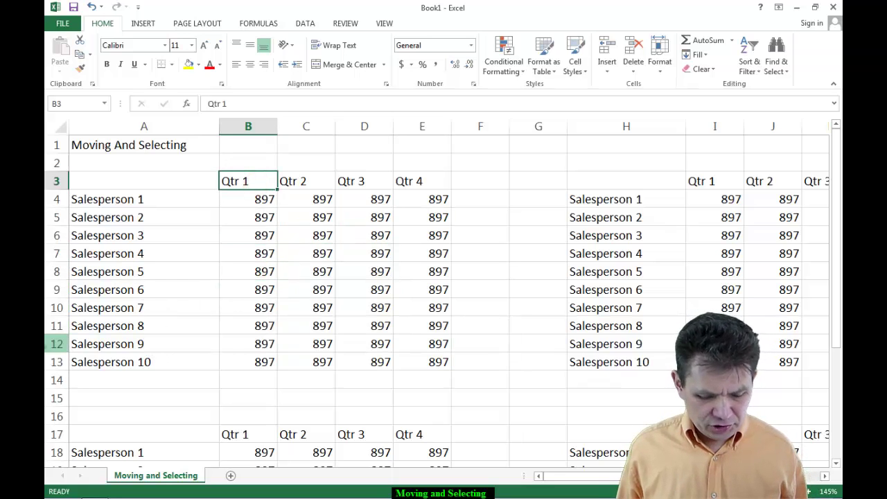
key(ctrl+shift+Down)
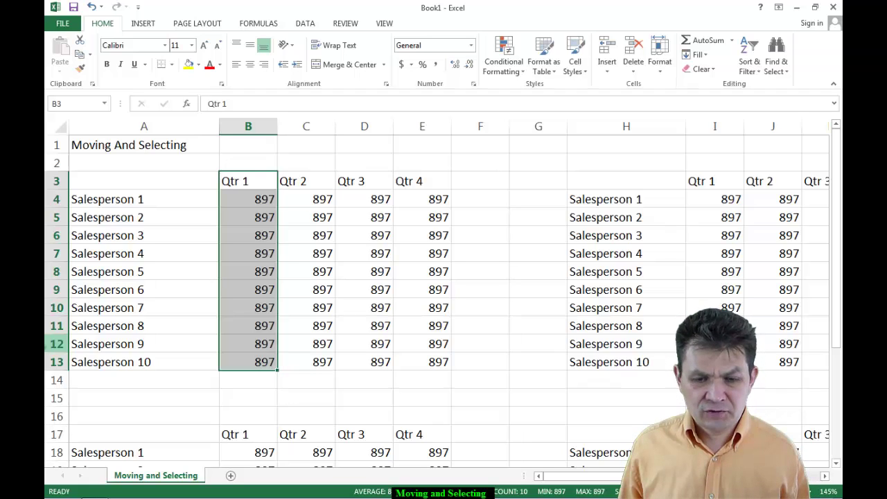
key(ctrl+shift+Right)
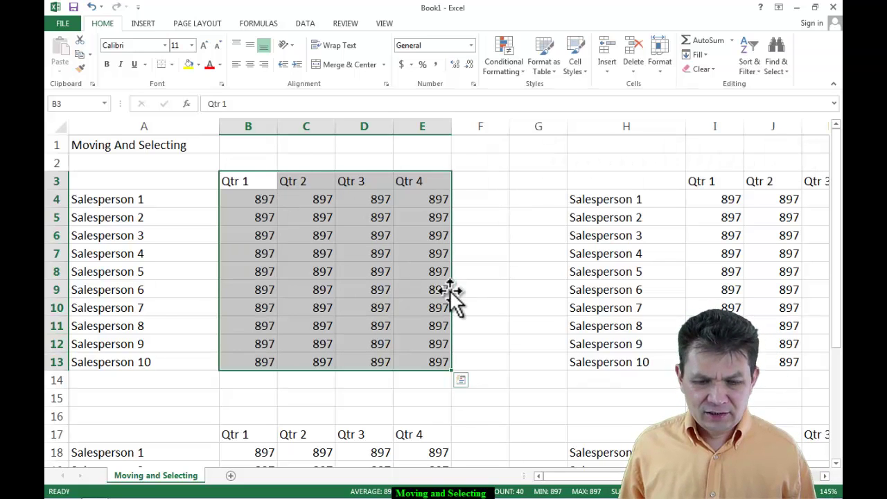
click(383, 286)
Extend a selection from A4 along row 4 to the data edge at E4 and on to H4
click(109, 200)
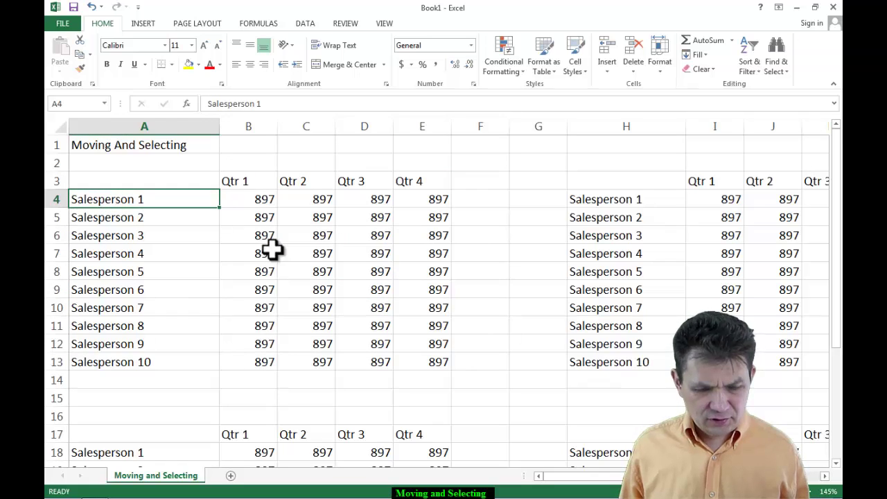
key(ctrl+shift+Right)
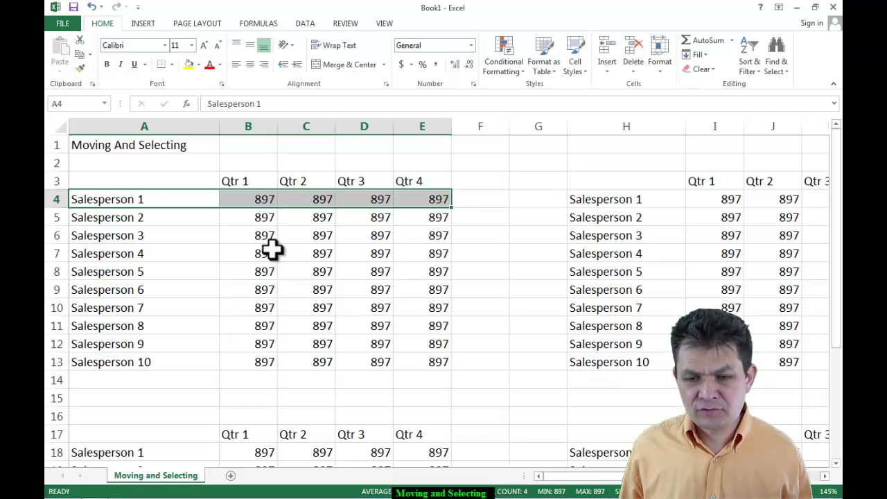
key(ctrl+shift+Right)
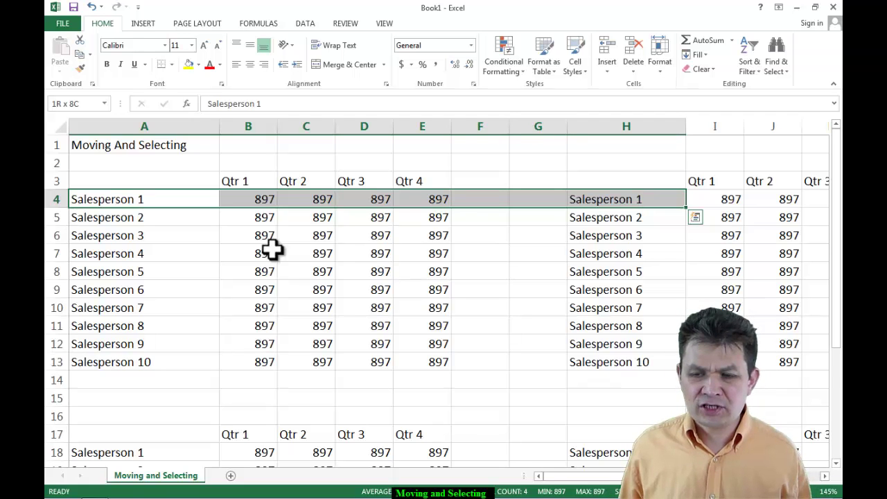
Extend the row 4 selection past H4 to the next data edge, and shrink it edge by edge back to A4
key(ctrl+shift+Right)
key(ctrl+shift+Left)
key(ctrl+shift+Left)
key(ctrl+shift+Left)
key(ctrl+shift+Left)
key(ctrl+shift+Left)
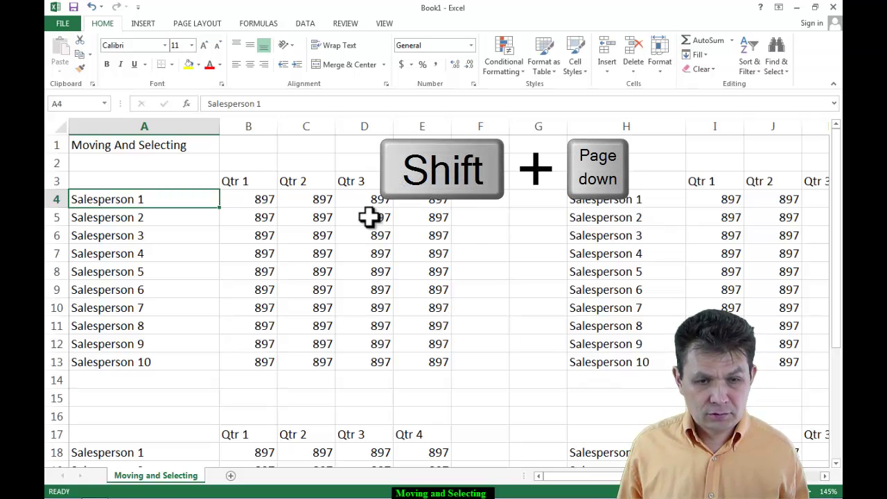
Extend the selection from A4 to A5 and by whole screens down and back up, and return to cell A1
key(shift+Down)
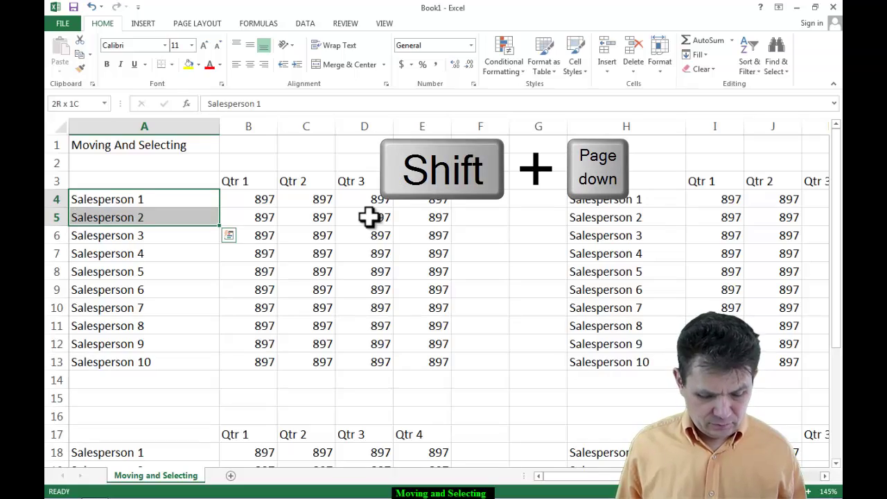
key(shift+Page_Down)
key(shift+Page_Up)
key(shift+Page_Down)
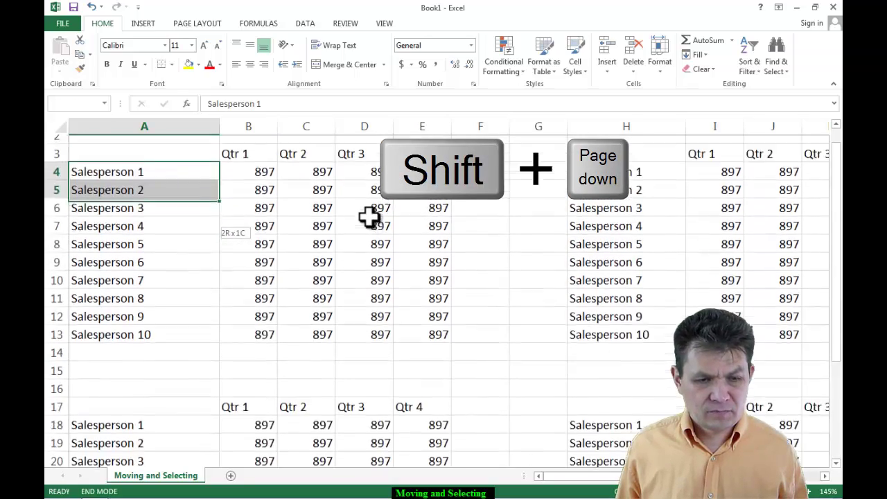
key(shift+Page_Up)
key(shift+Page_Up)
key(shift+Page_Down)
key(shift+Page_Up)
key(shift+Page_Down)
key(shift+Page_Up)
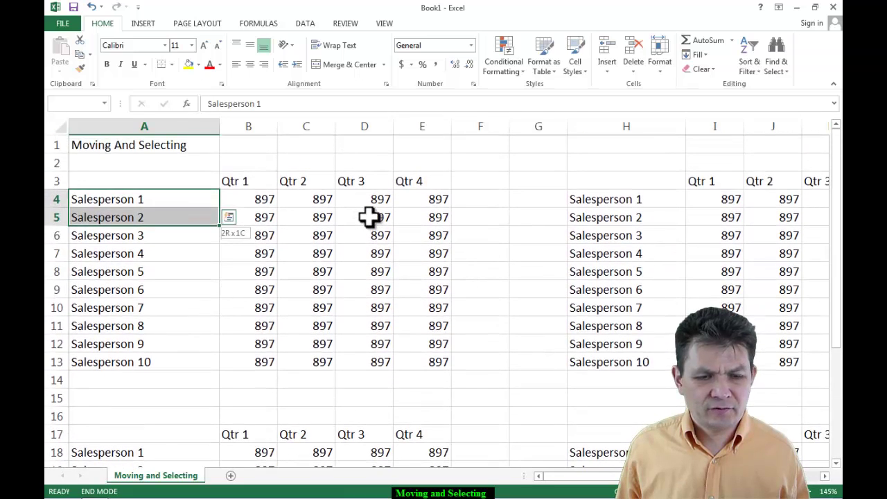
key(ctrl+Home)
key(Down)
key(Up)
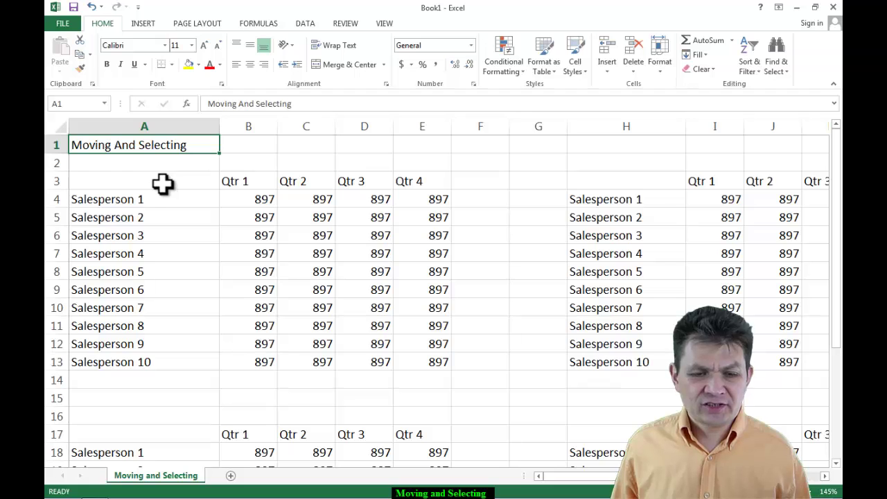
Select the whole first table A3:E13 from B8 and again from B7, and clear the selection by picking B7
click(270, 269)
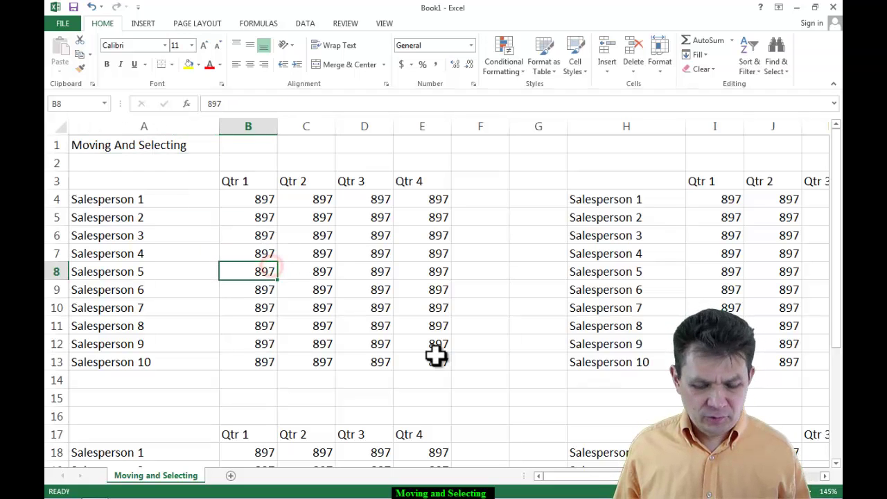
key(ctrl+a)
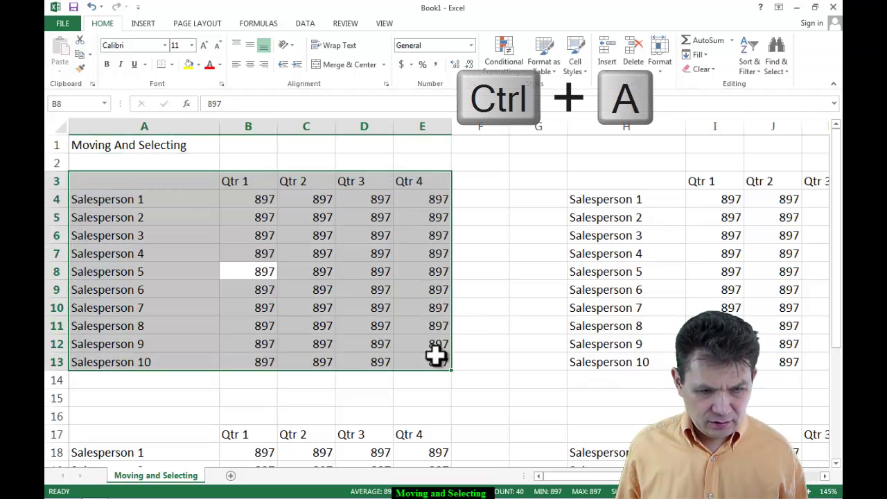
click(274, 251)
key(ctrl+shift+8)
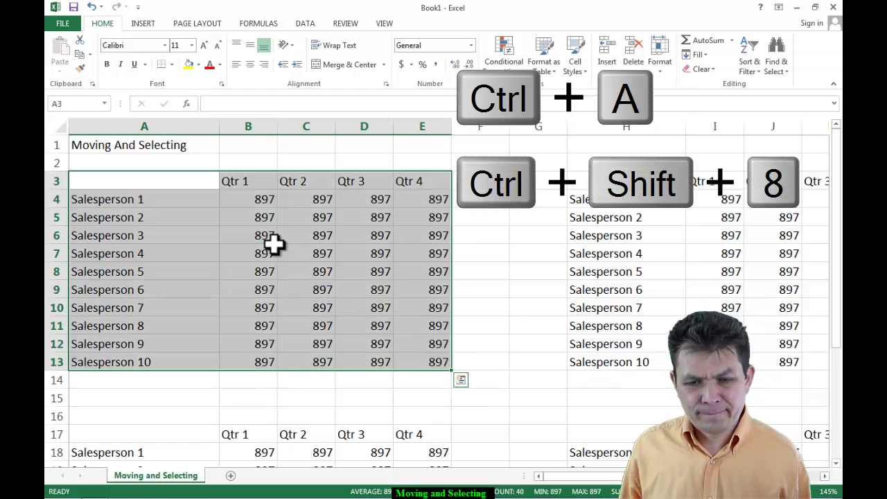
click(274, 249)
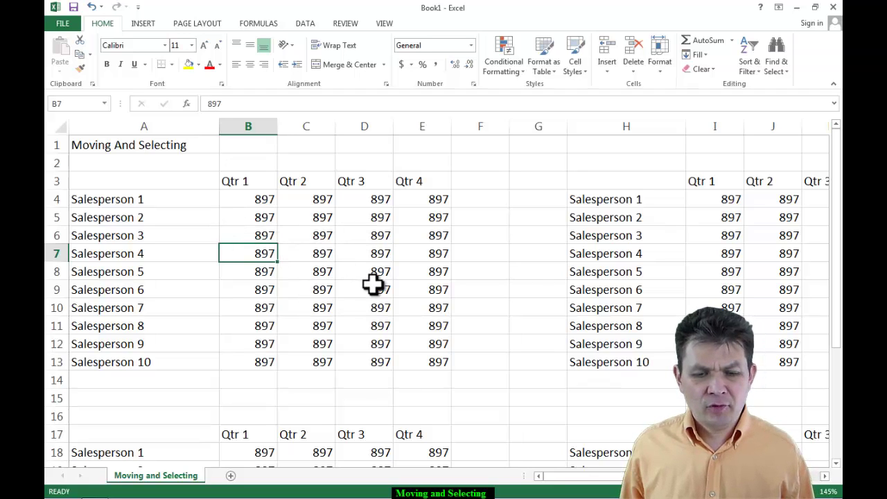
Expand the selection from B7 to the first table and on to the entire worksheet, and clear it by picking F5
key(ctrl+a)
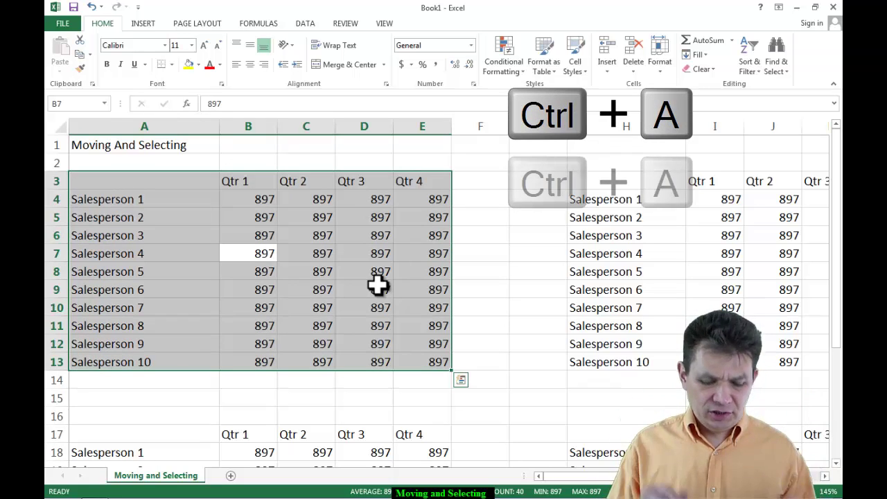
key(ctrl+a)
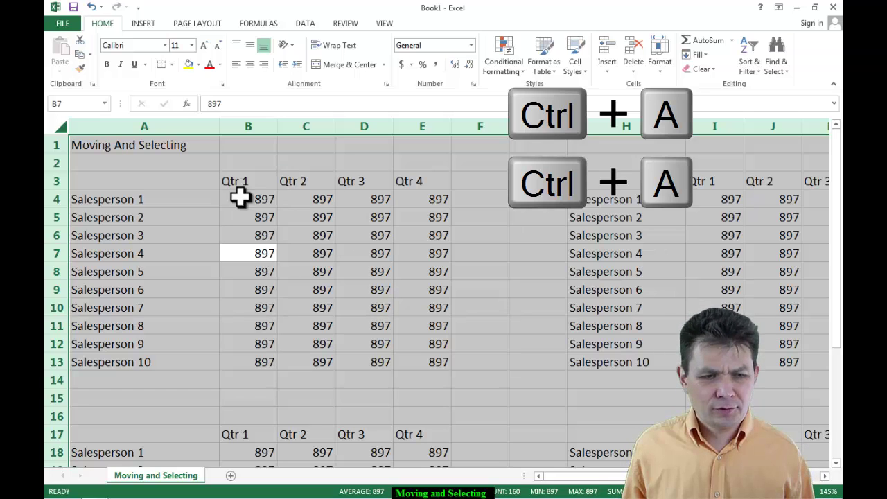
click(478, 217)
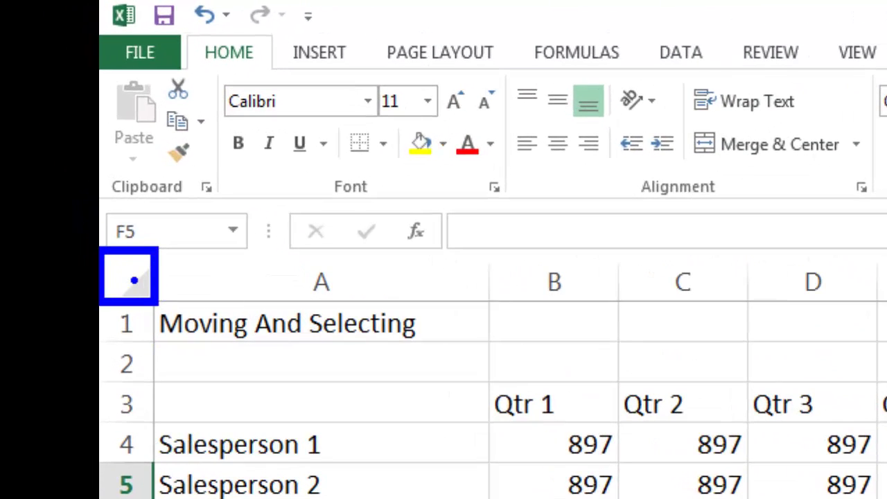
Select the entire worksheet with A1 as the active cell, and clear the selection by picking D8, F15 and C7
click(132, 277)
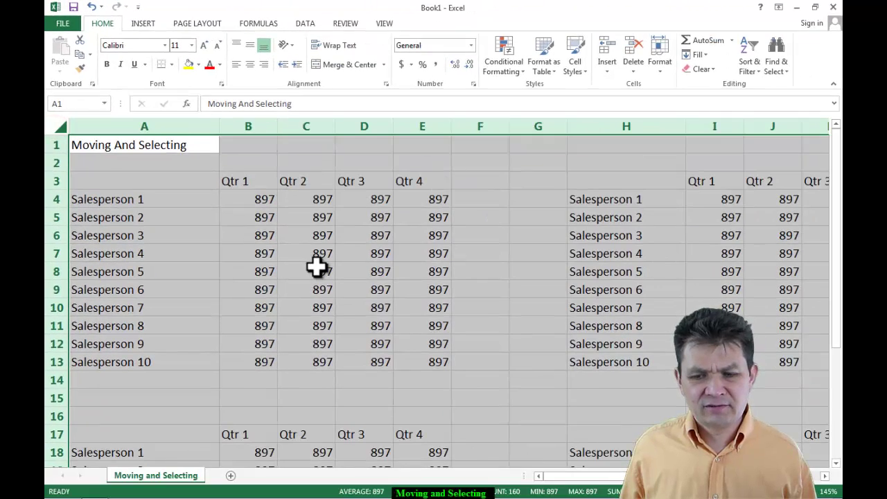
click(361, 271)
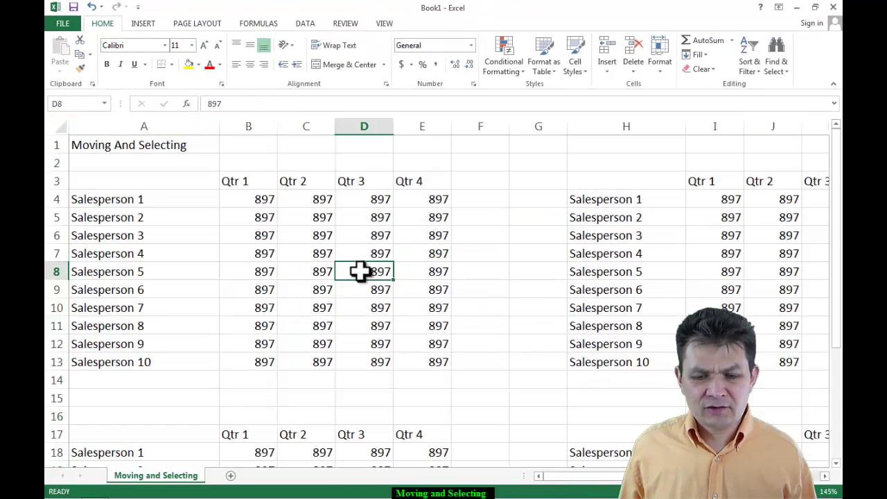
click(487, 400)
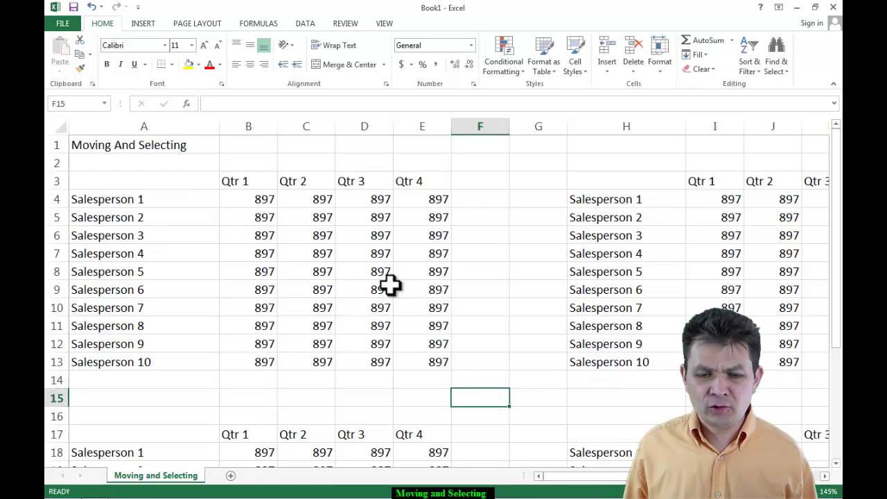
click(324, 254)
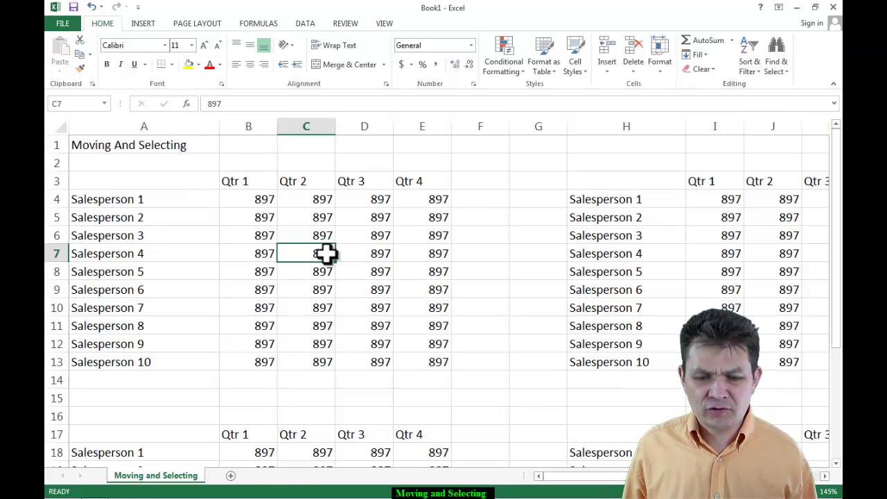
Select the entire worksheet starting from the empty cell F15, and clear the selection by picking C7
click(497, 403)
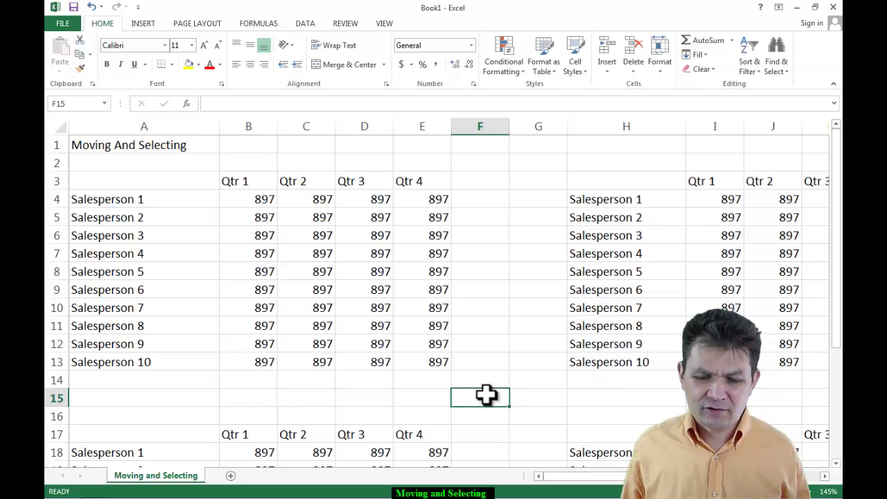
key(ctrl+a)
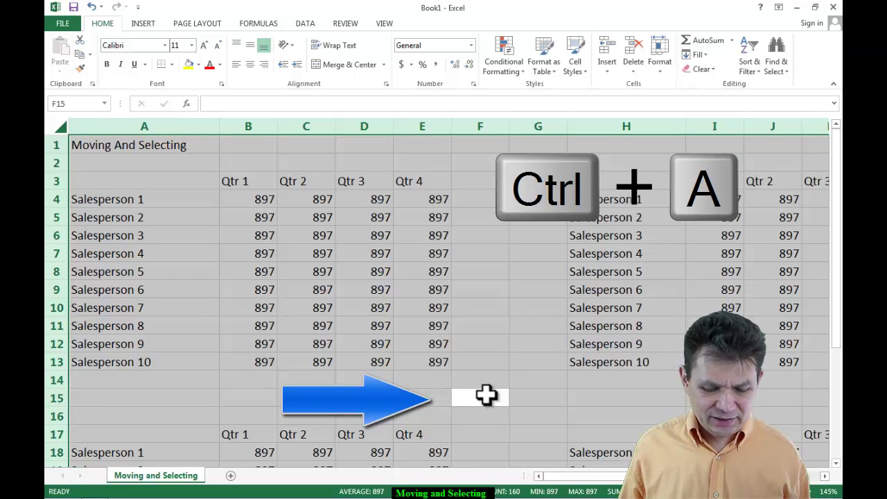
click(280, 253)
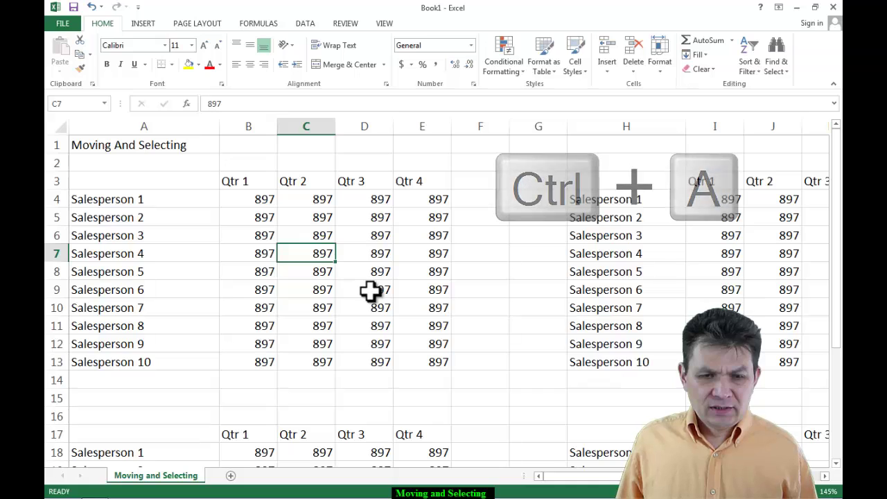
Select the whole of column C, check how far down it extends, and select the whole of column E instead
click(311, 126)
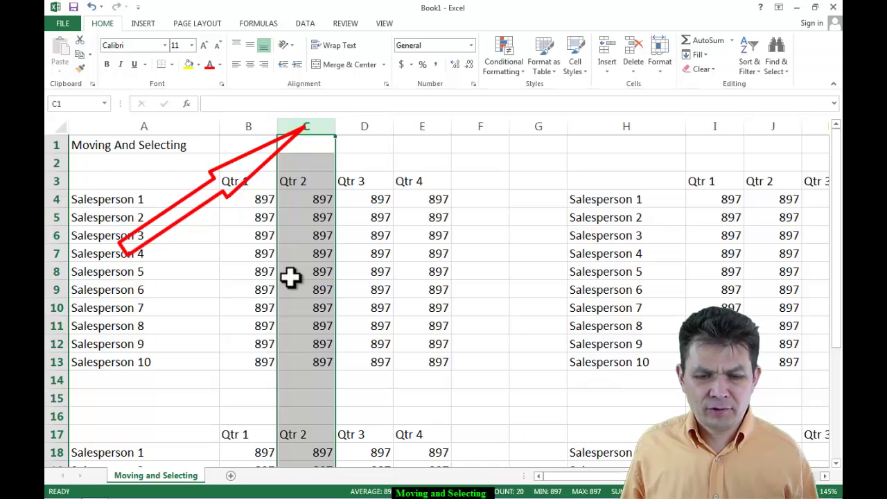
scroll(290, 277, down, 11)
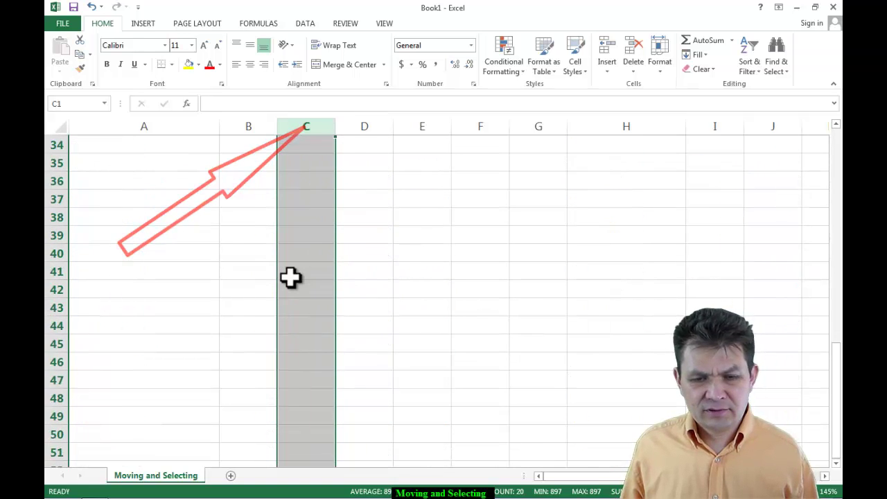
scroll(291, 277, up, 4)
scroll(290, 277, up, 7)
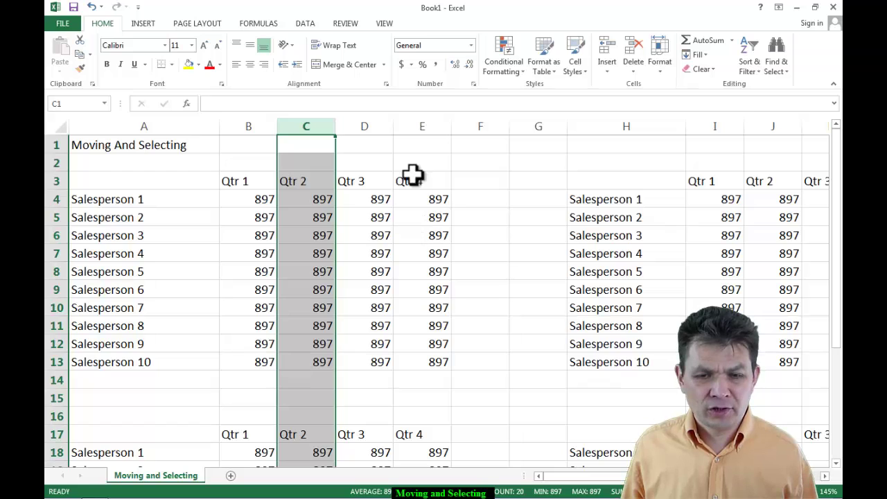
click(430, 126)
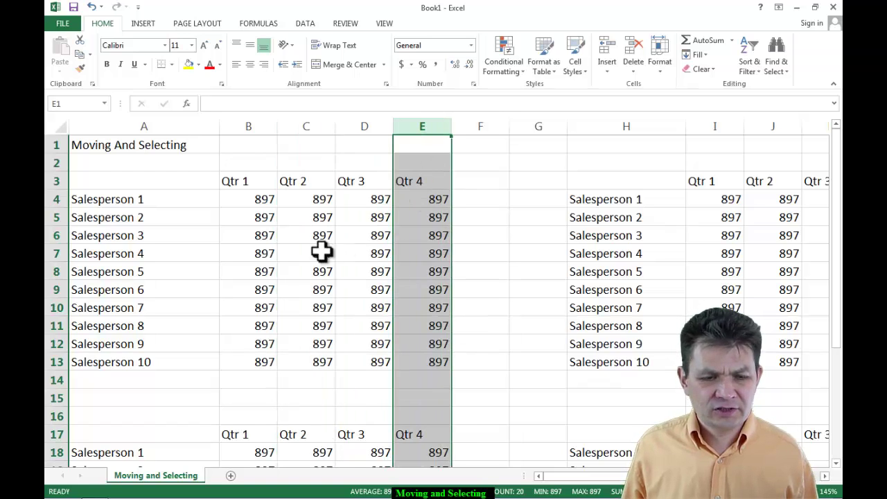
Select the whole of row 4 and then of row 6, and clear the selection by picking C5
click(55, 200)
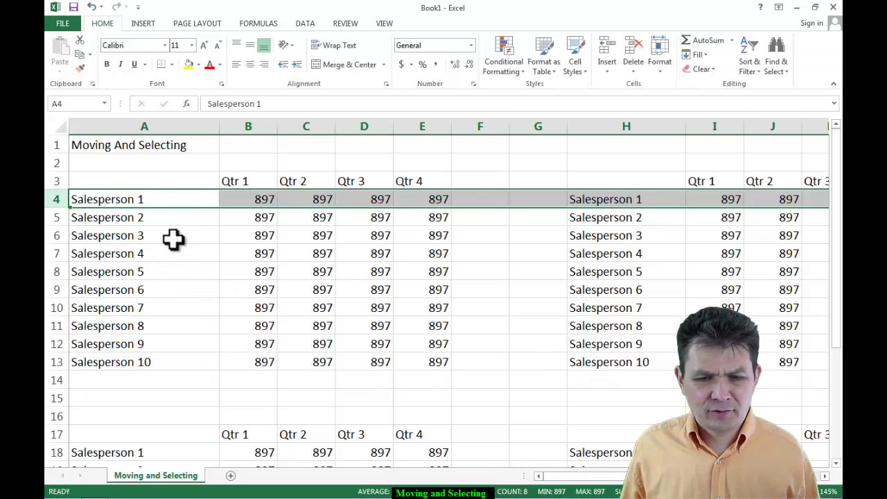
click(58, 235)
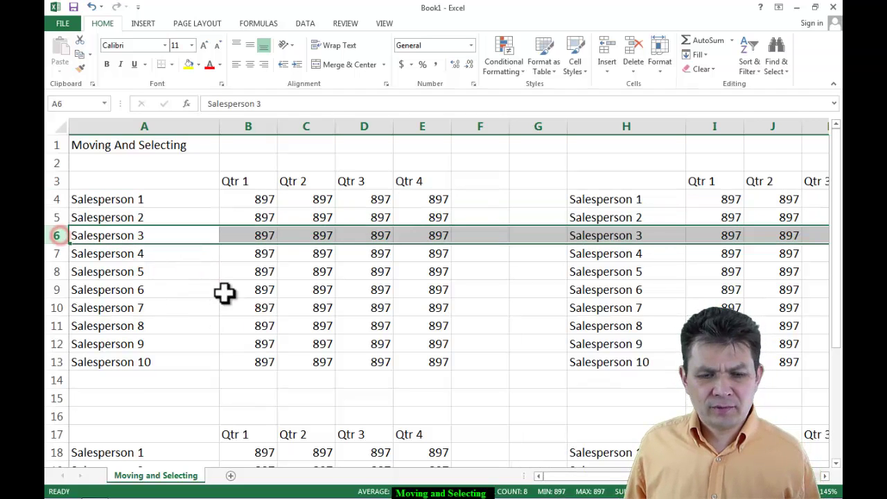
click(224, 291)
click(315, 217)
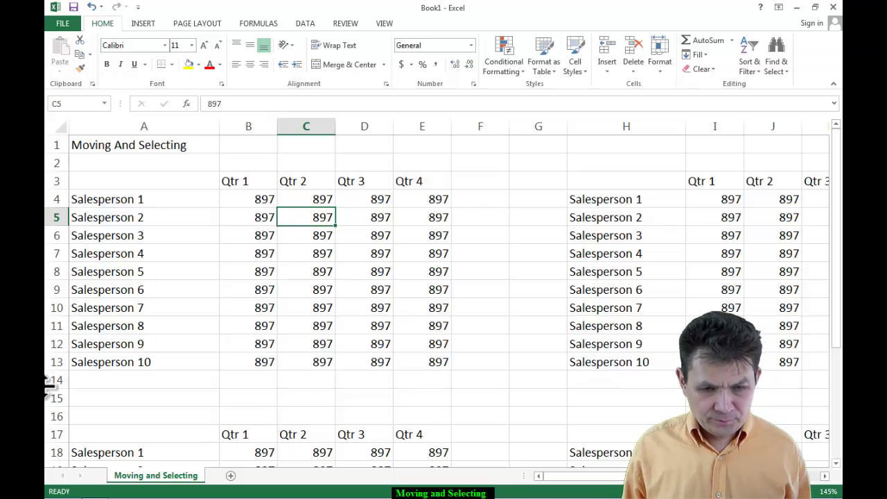
Select the entire column C from cell C5, and from the same cell select the entire row 5
key(ctrl+space)
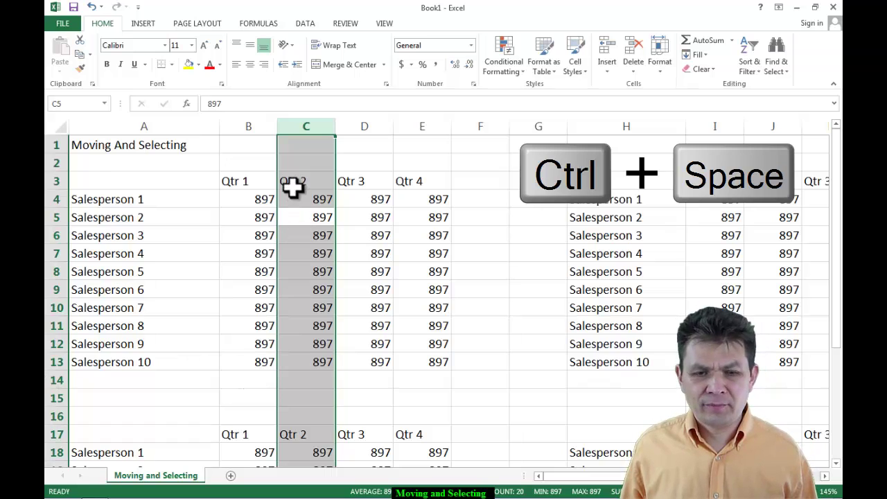
click(293, 217)
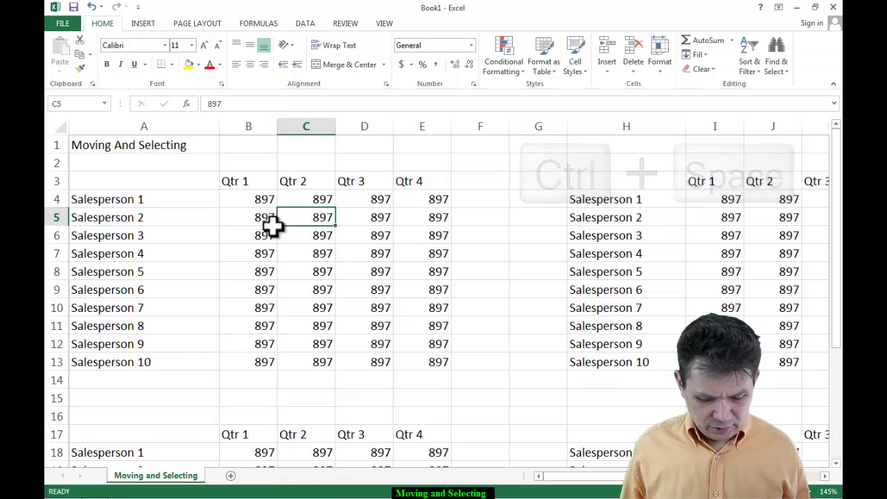
key(shift+space)
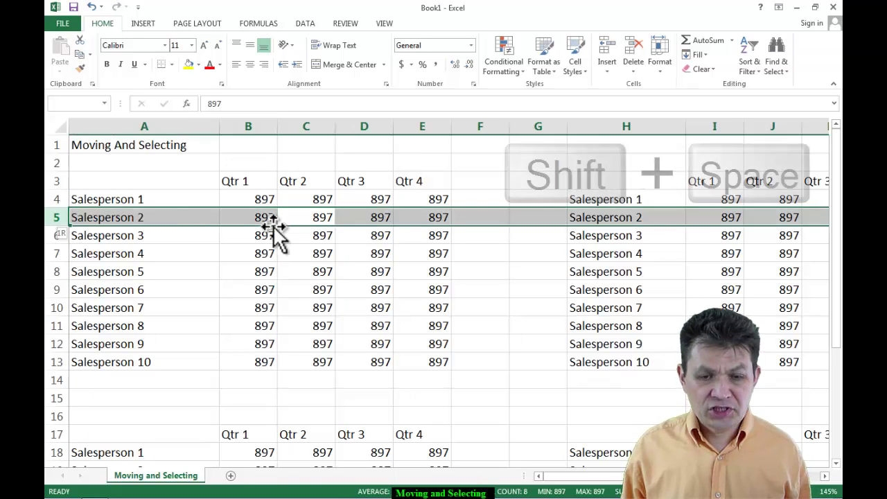
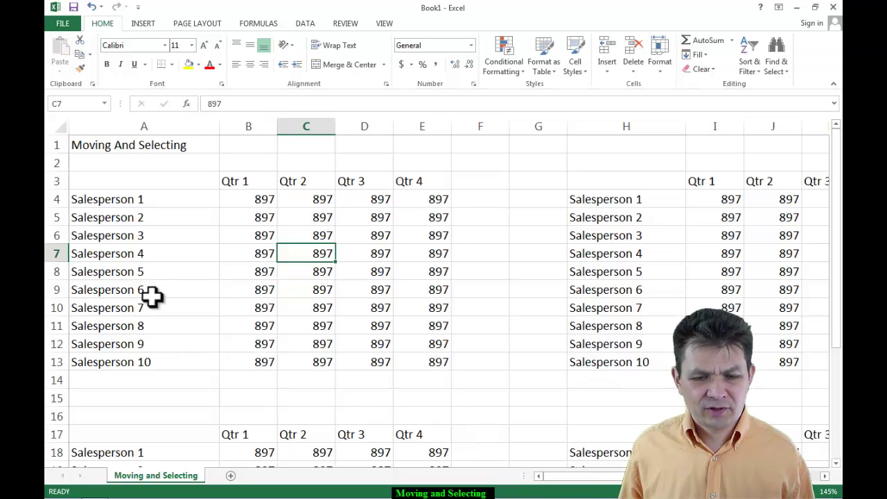
Select the entire row 7 and then the entire column C from cell C7, and clear the selection by picking D7
key(shift+space)
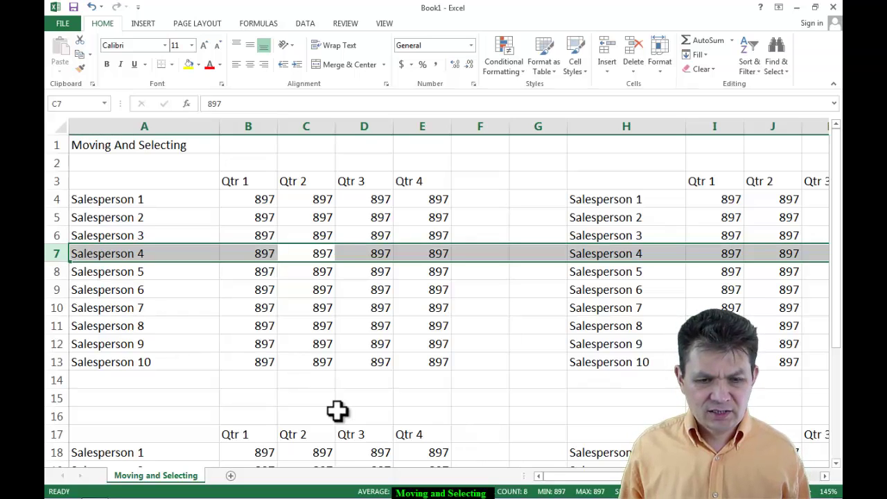
click(320, 257)
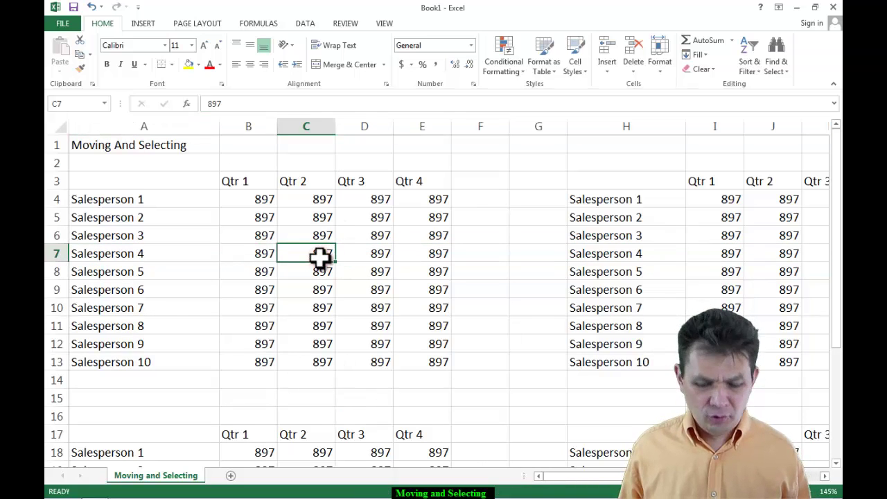
key(ctrl+space)
click(382, 247)
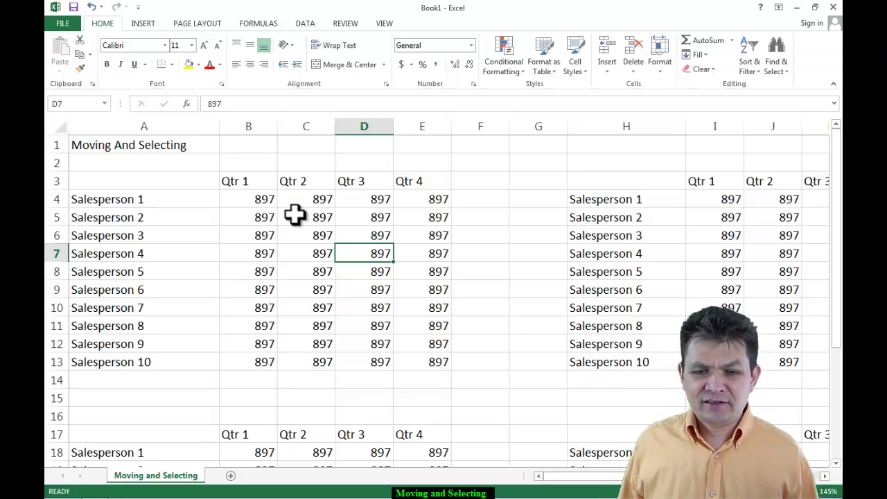
Select the first table A3:E13 as one range, and clear the selection by picking single cells, ending on B6
drag(173, 177, 430, 363)
click(578, 284)
click(388, 258)
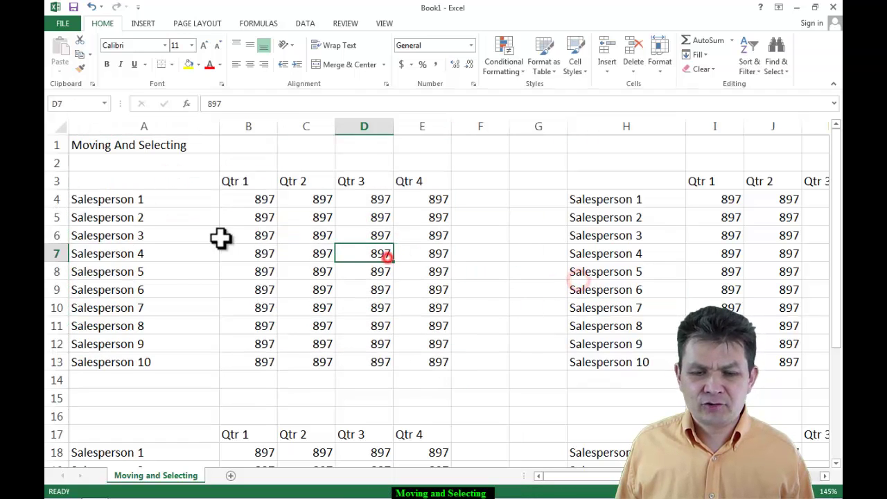
click(223, 239)
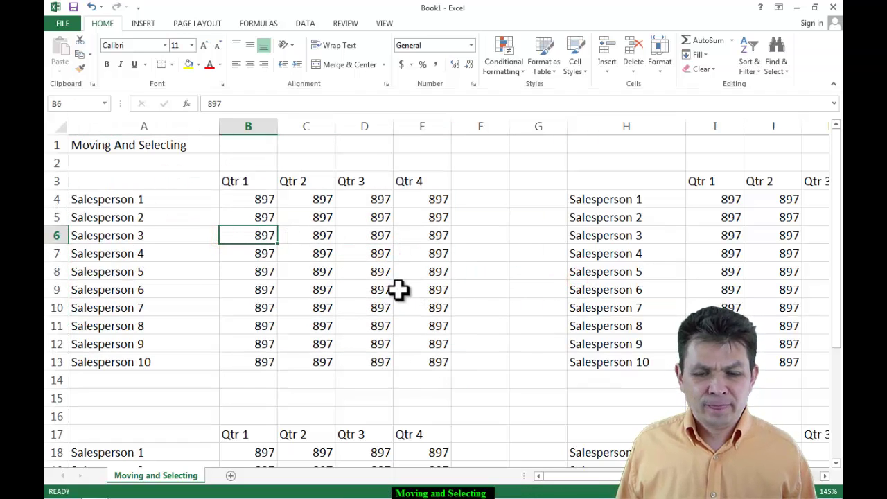